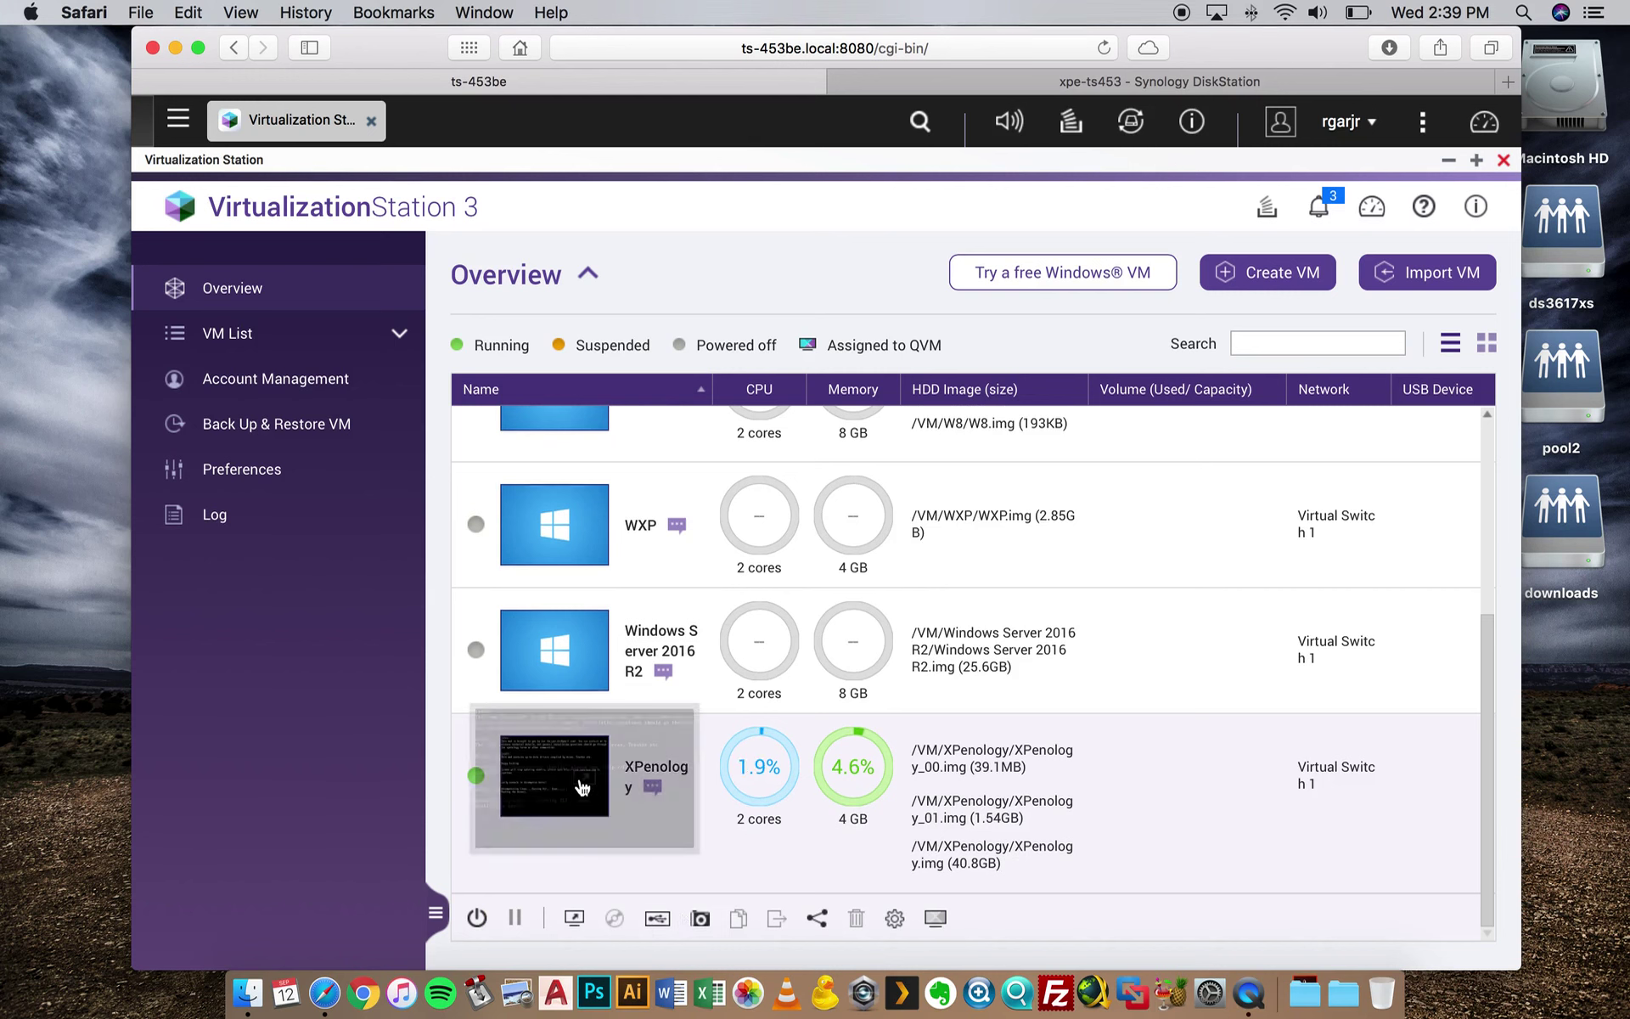
Open the XPenology virtual machine's settings and review its general, boot and network configuration
click(895, 920)
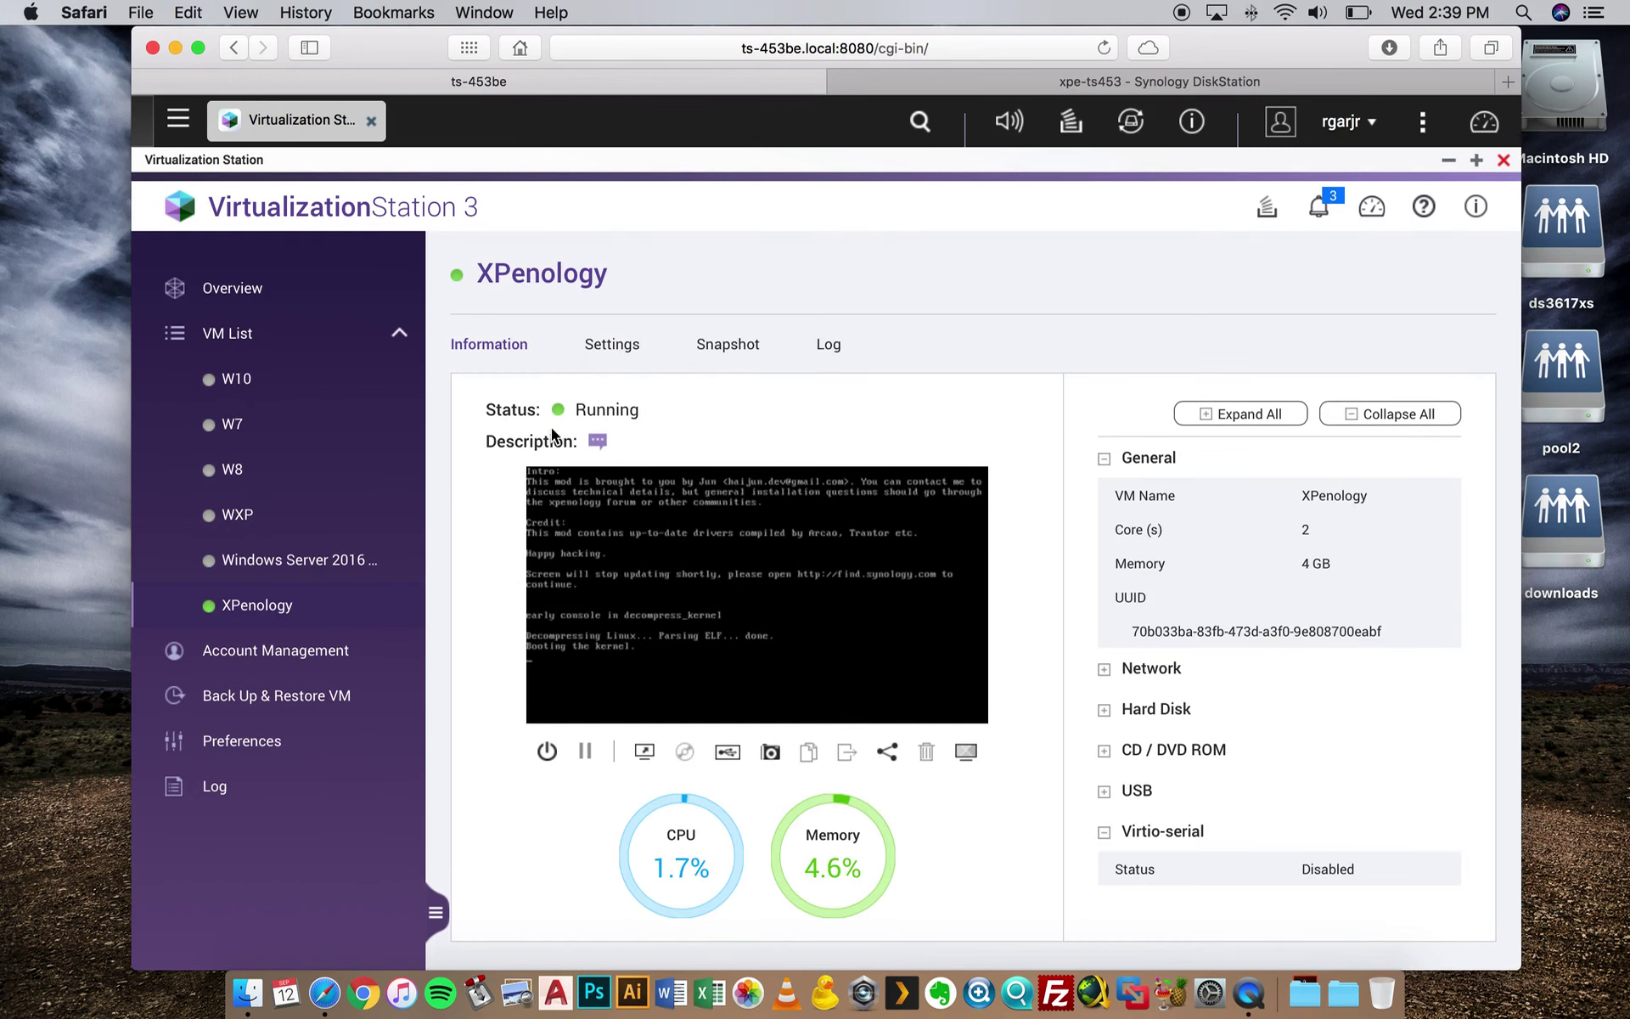
click(598, 346)
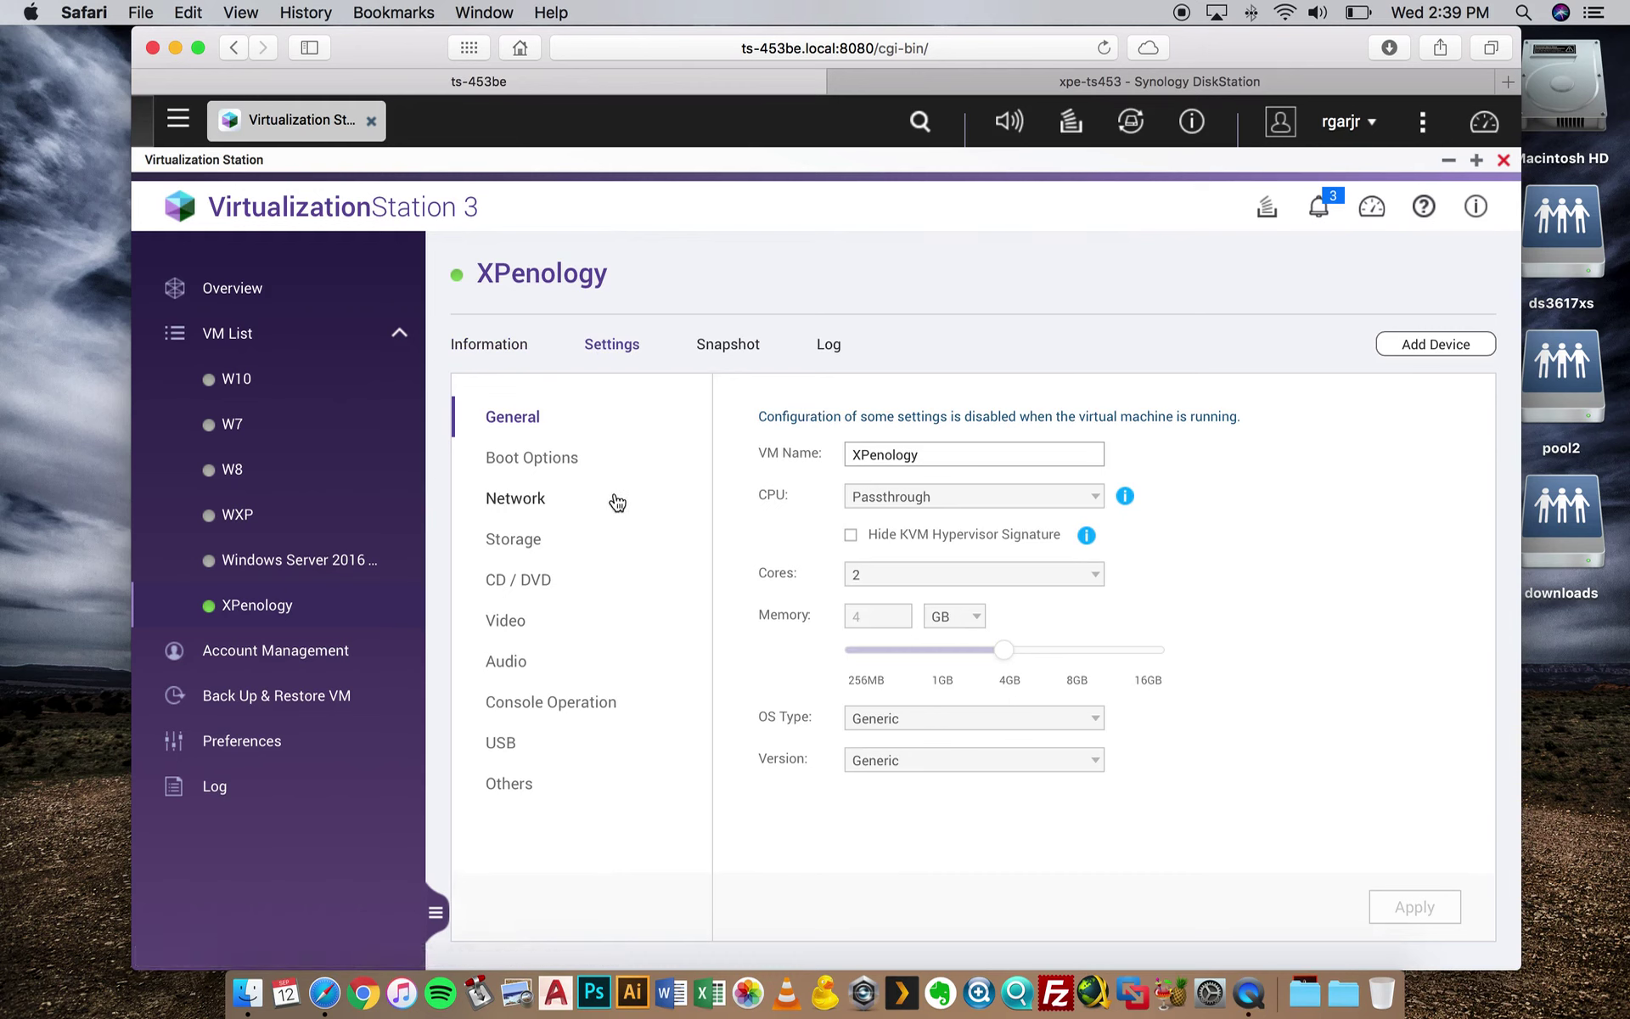
click(581, 472)
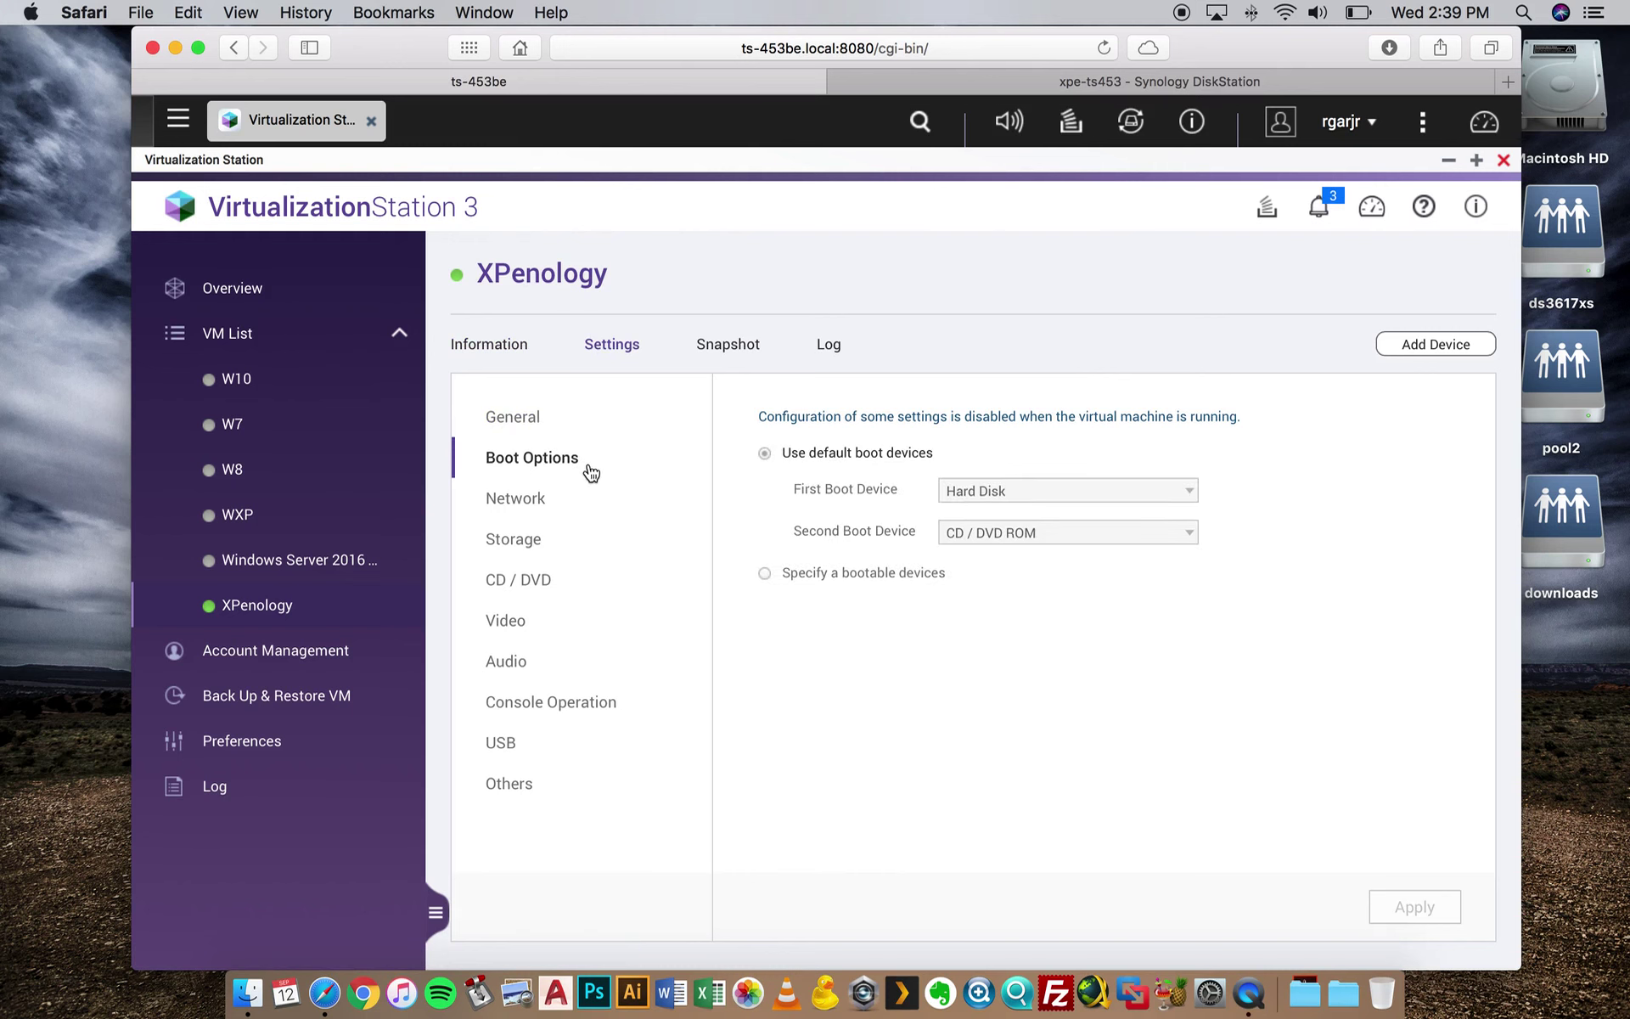
click(546, 499)
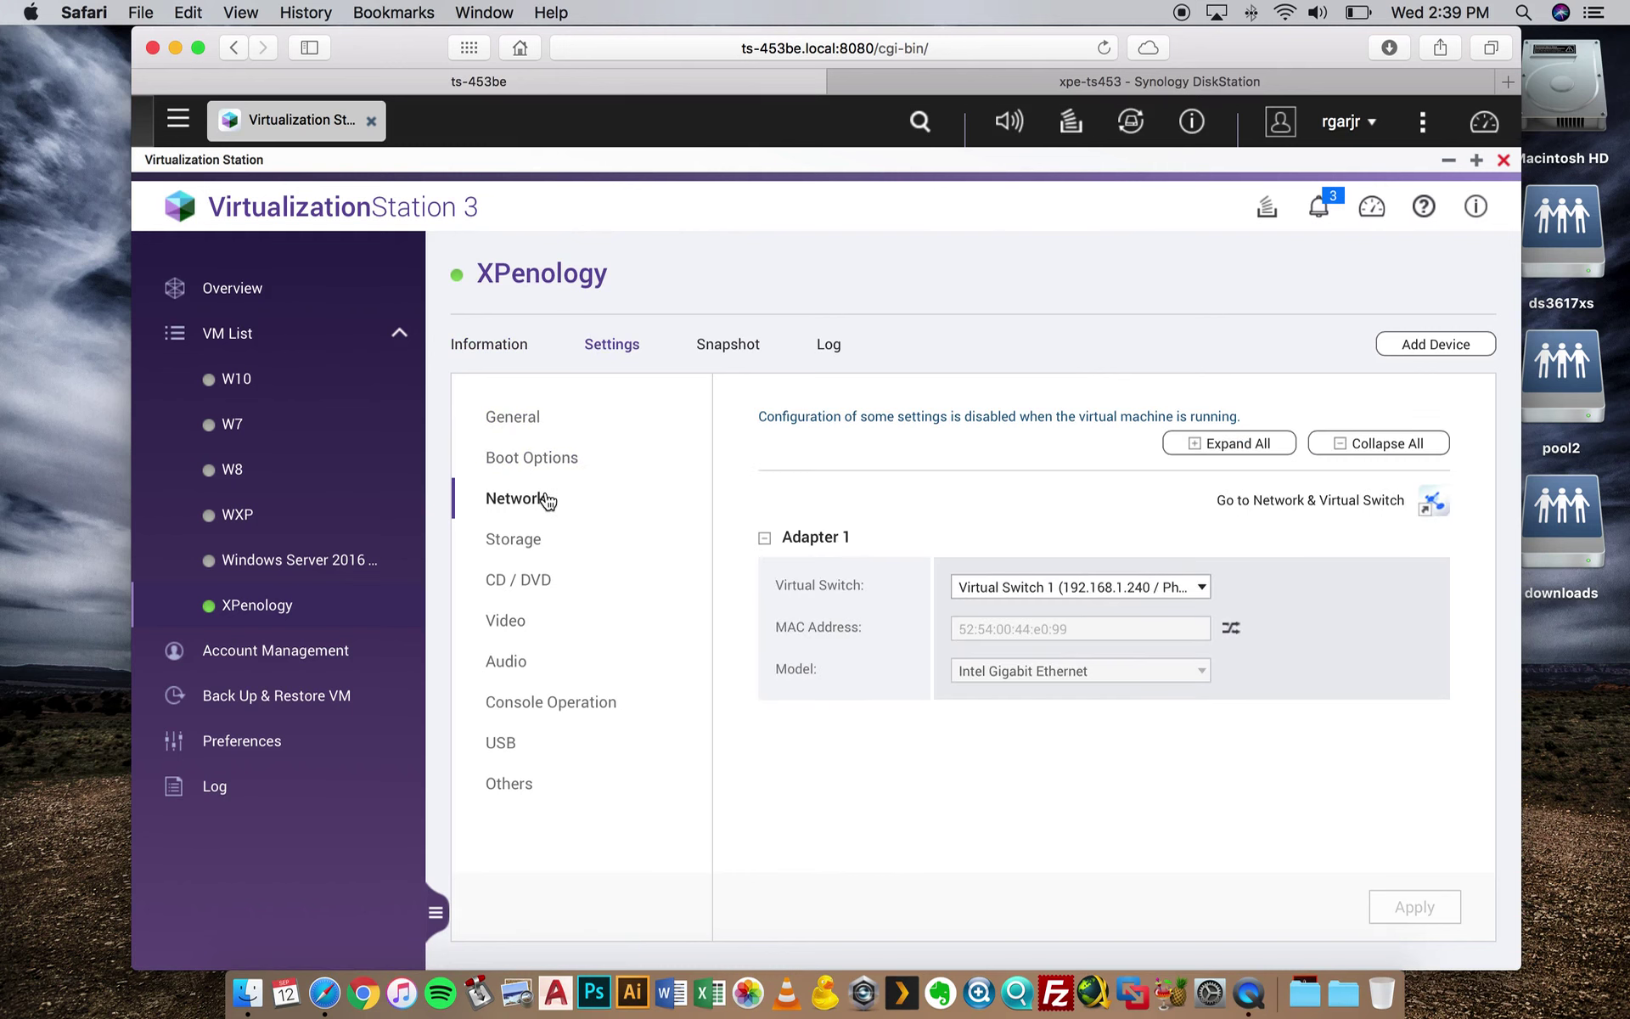
Review the XPenology VM's storage configuration for HDD 1, HDD 2 and HDD 3
click(540, 546)
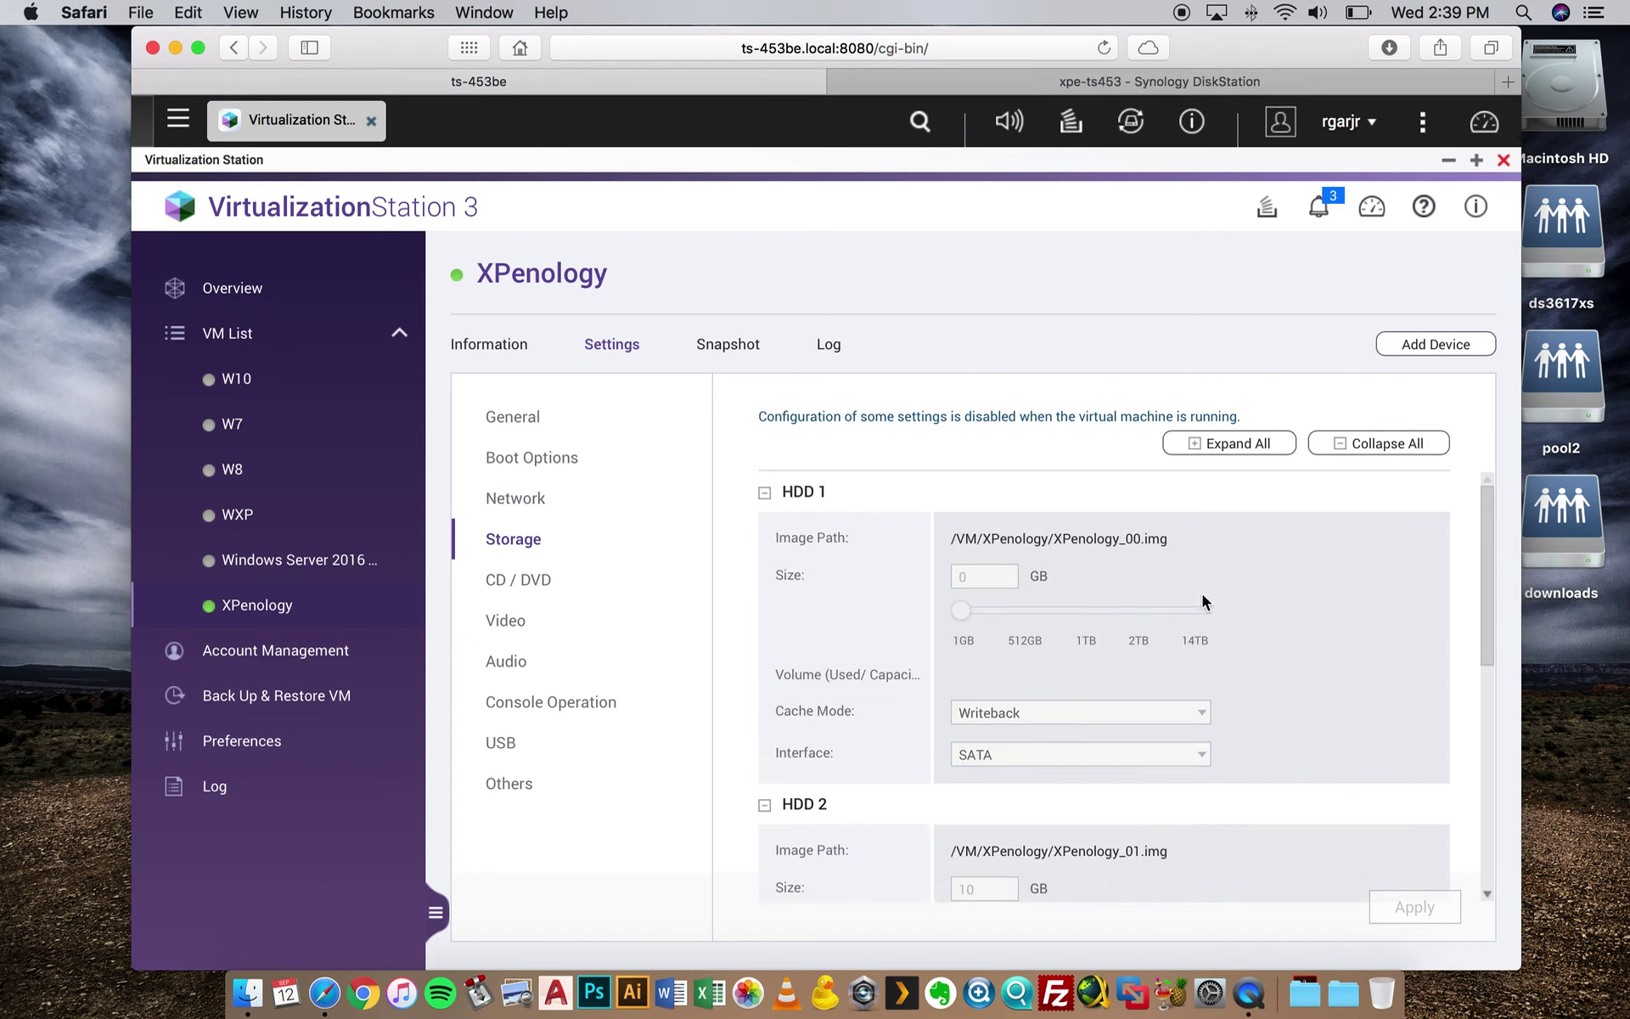
scroll(1083, 567, down, 3)
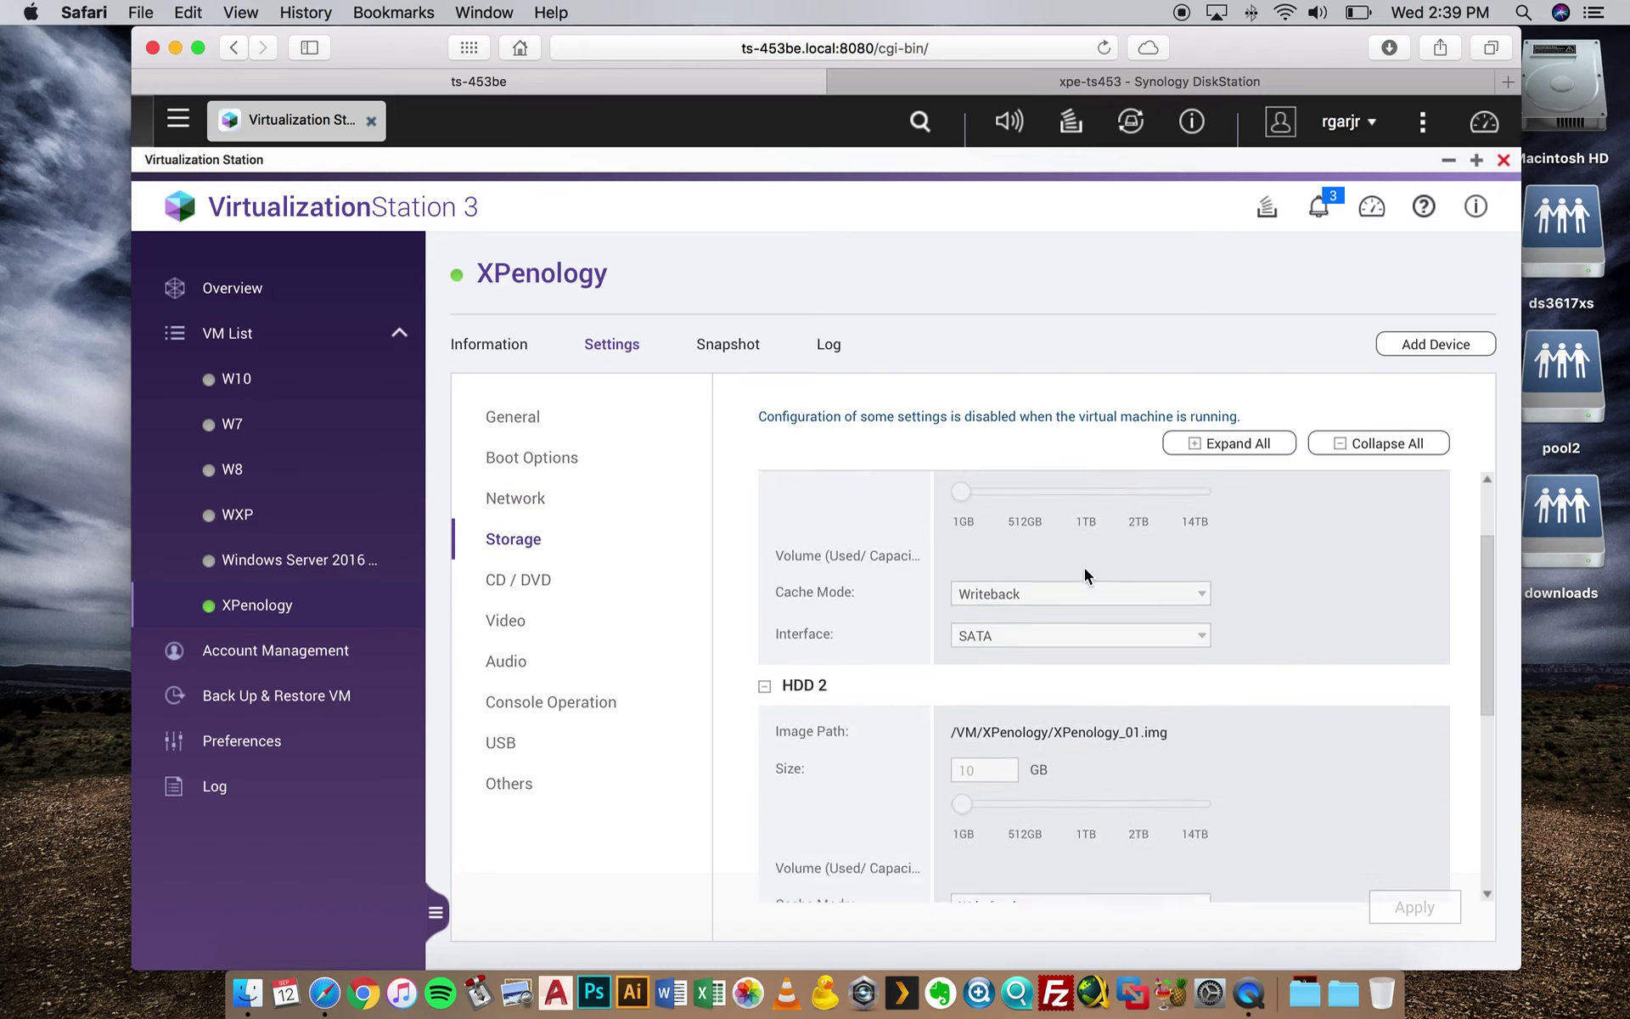
scroll(994, 607, down, 5)
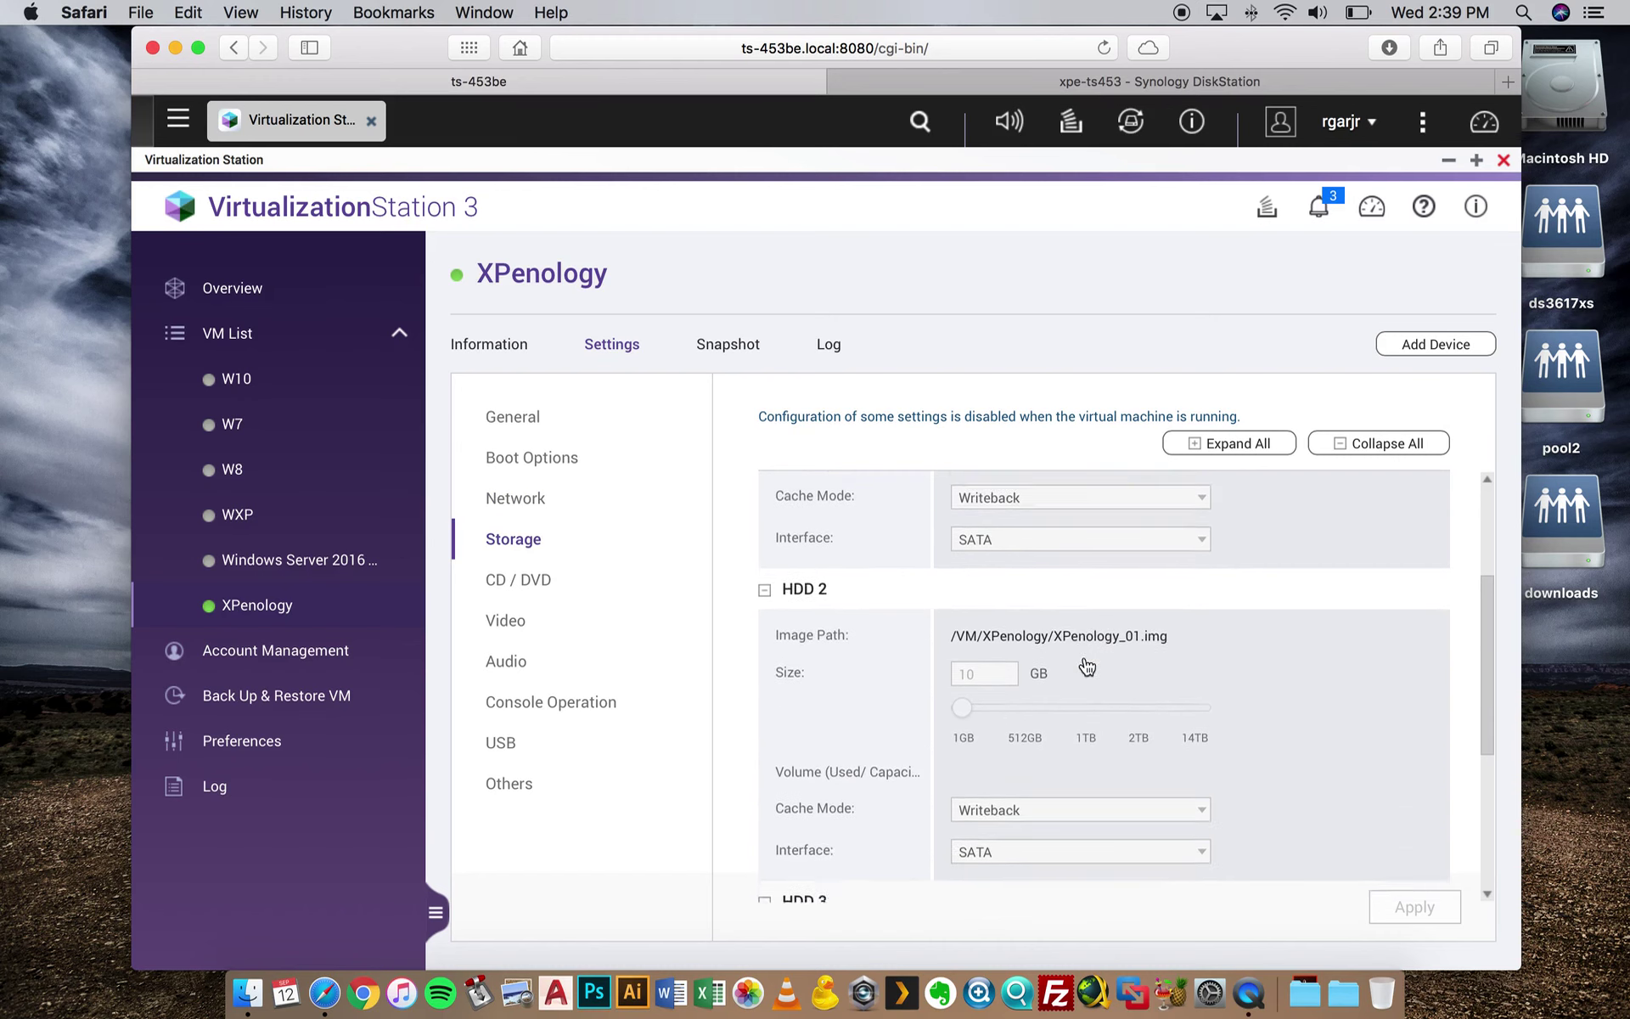
scroll(1048, 706, down, 4)
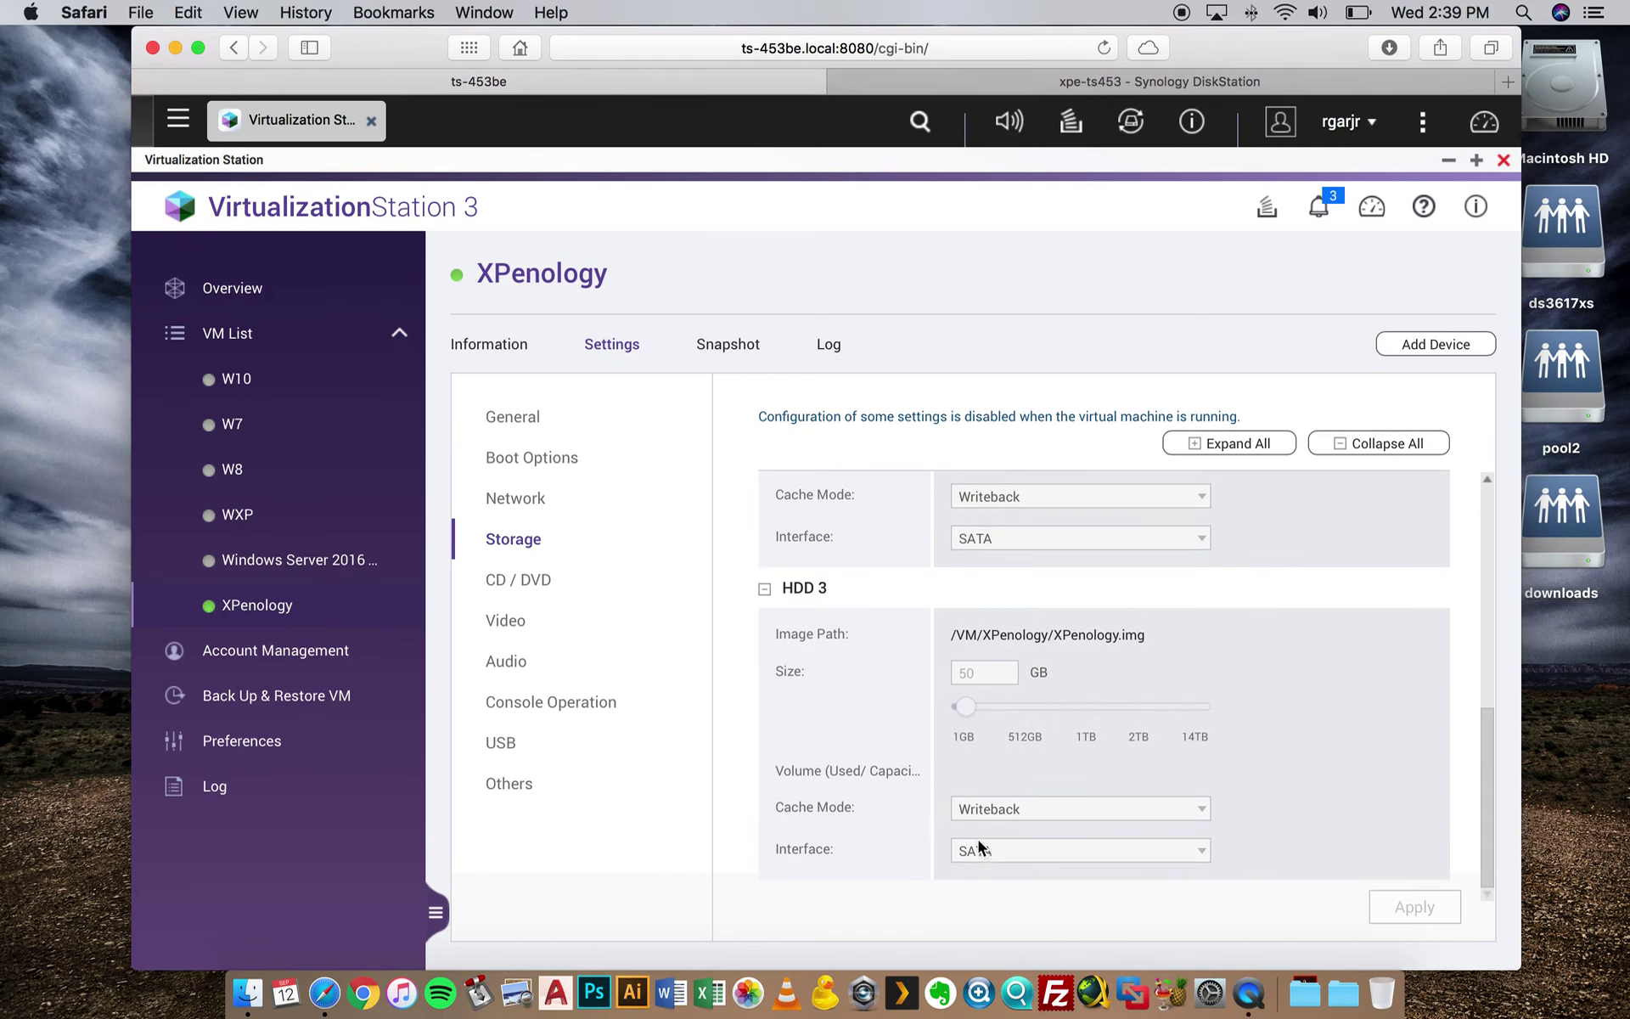
Review the VM's CD/DVD, video, audio, console, USB and other settings, and return to its information page
click(534, 579)
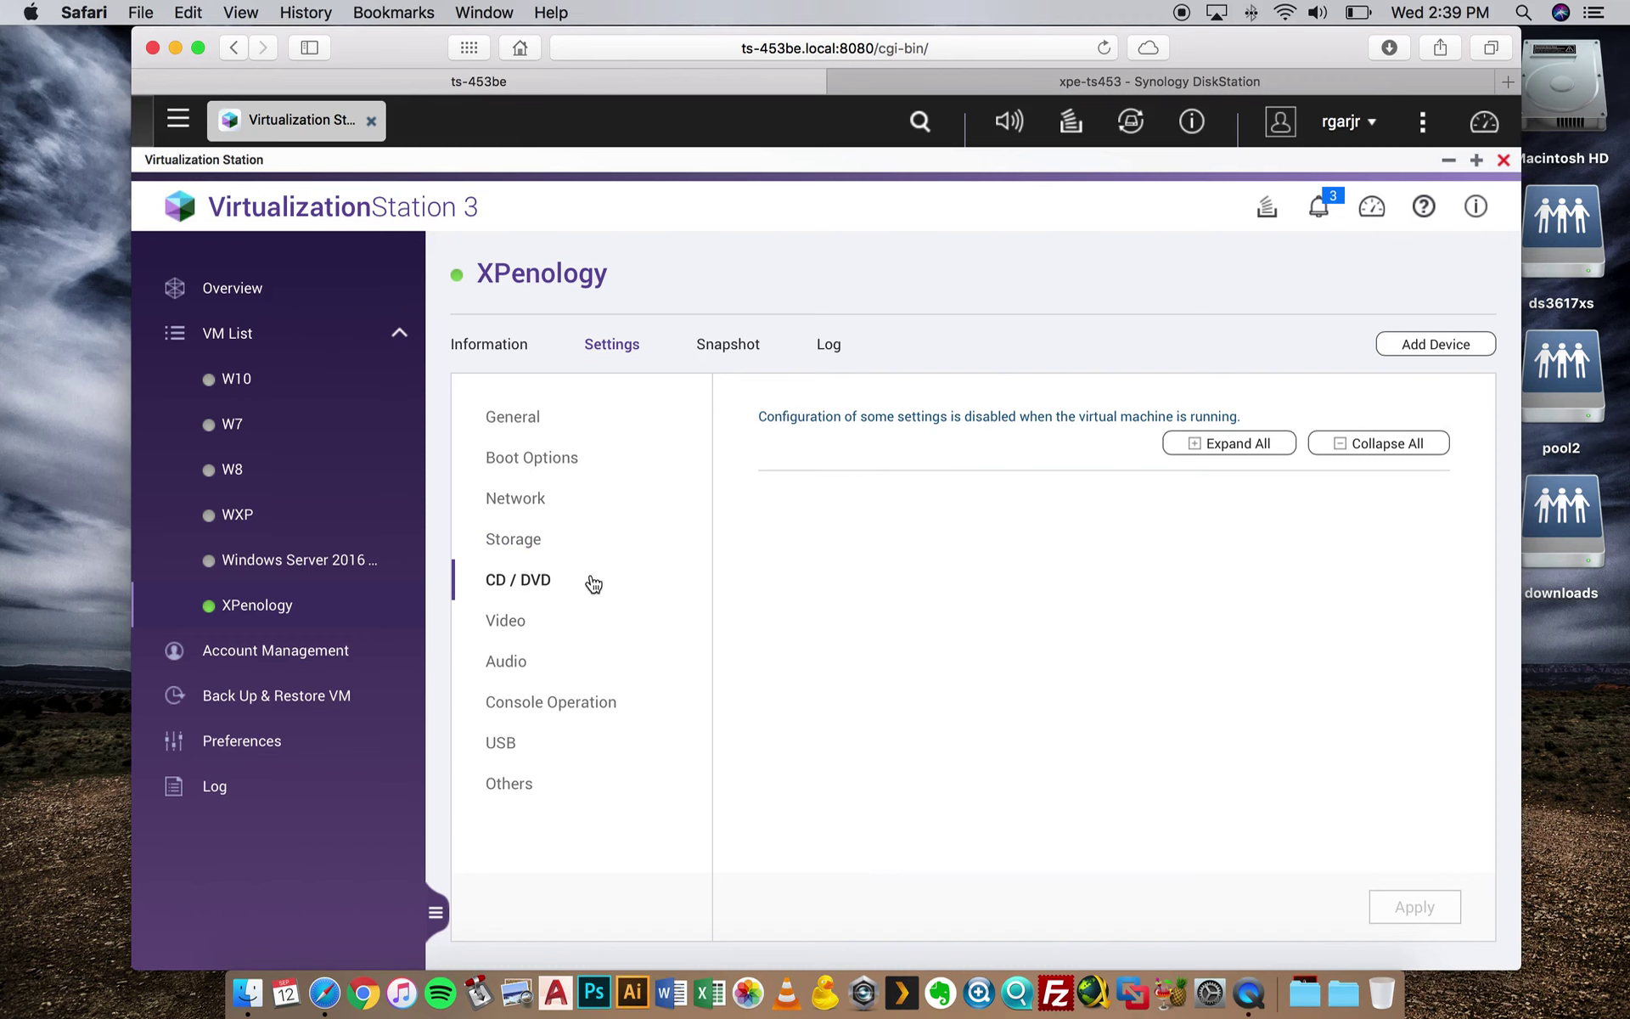
click(511, 636)
click(537, 659)
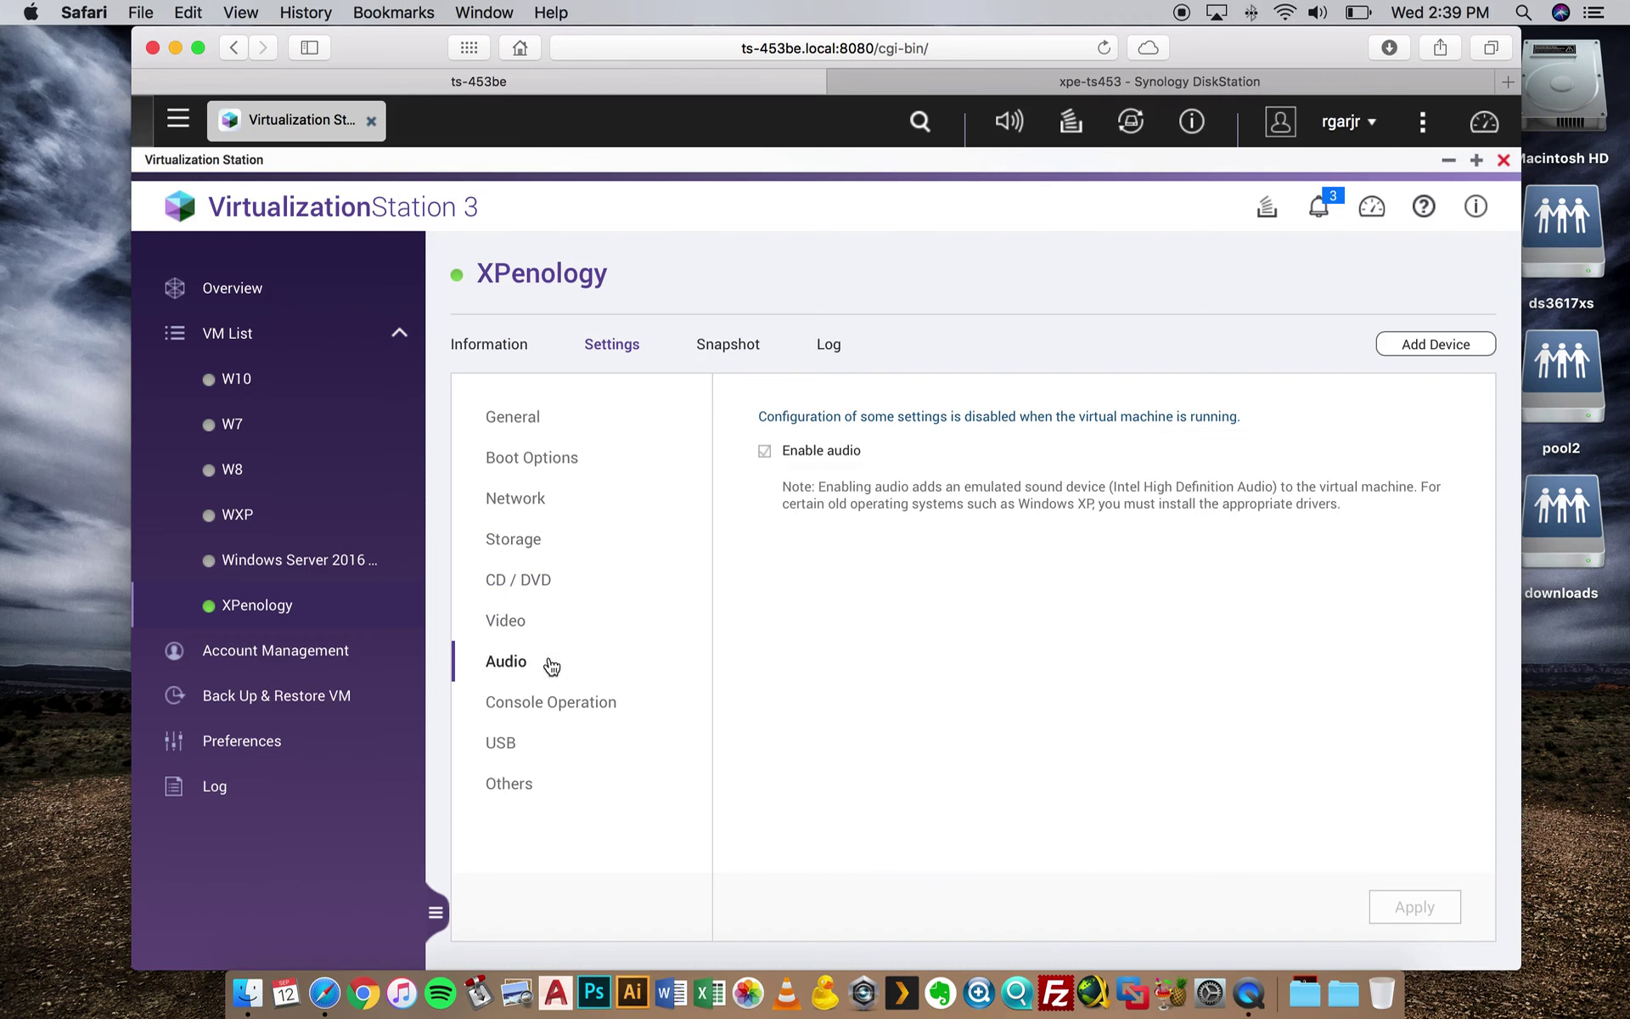
click(564, 708)
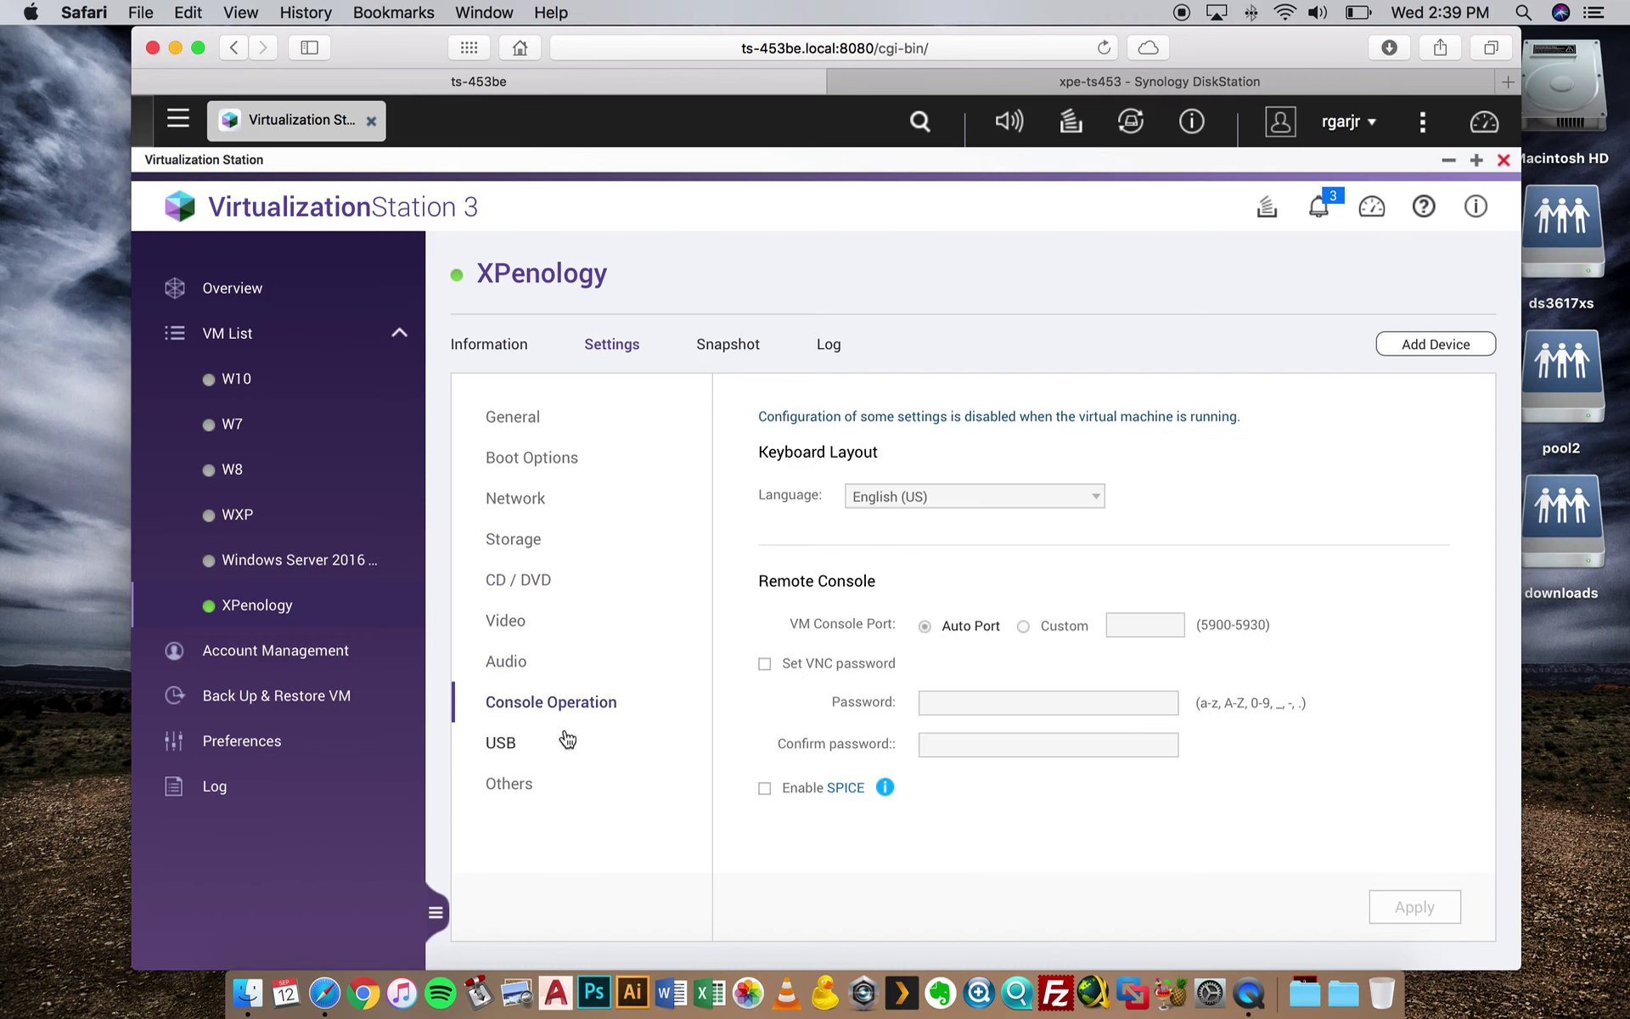
click(524, 750)
click(515, 788)
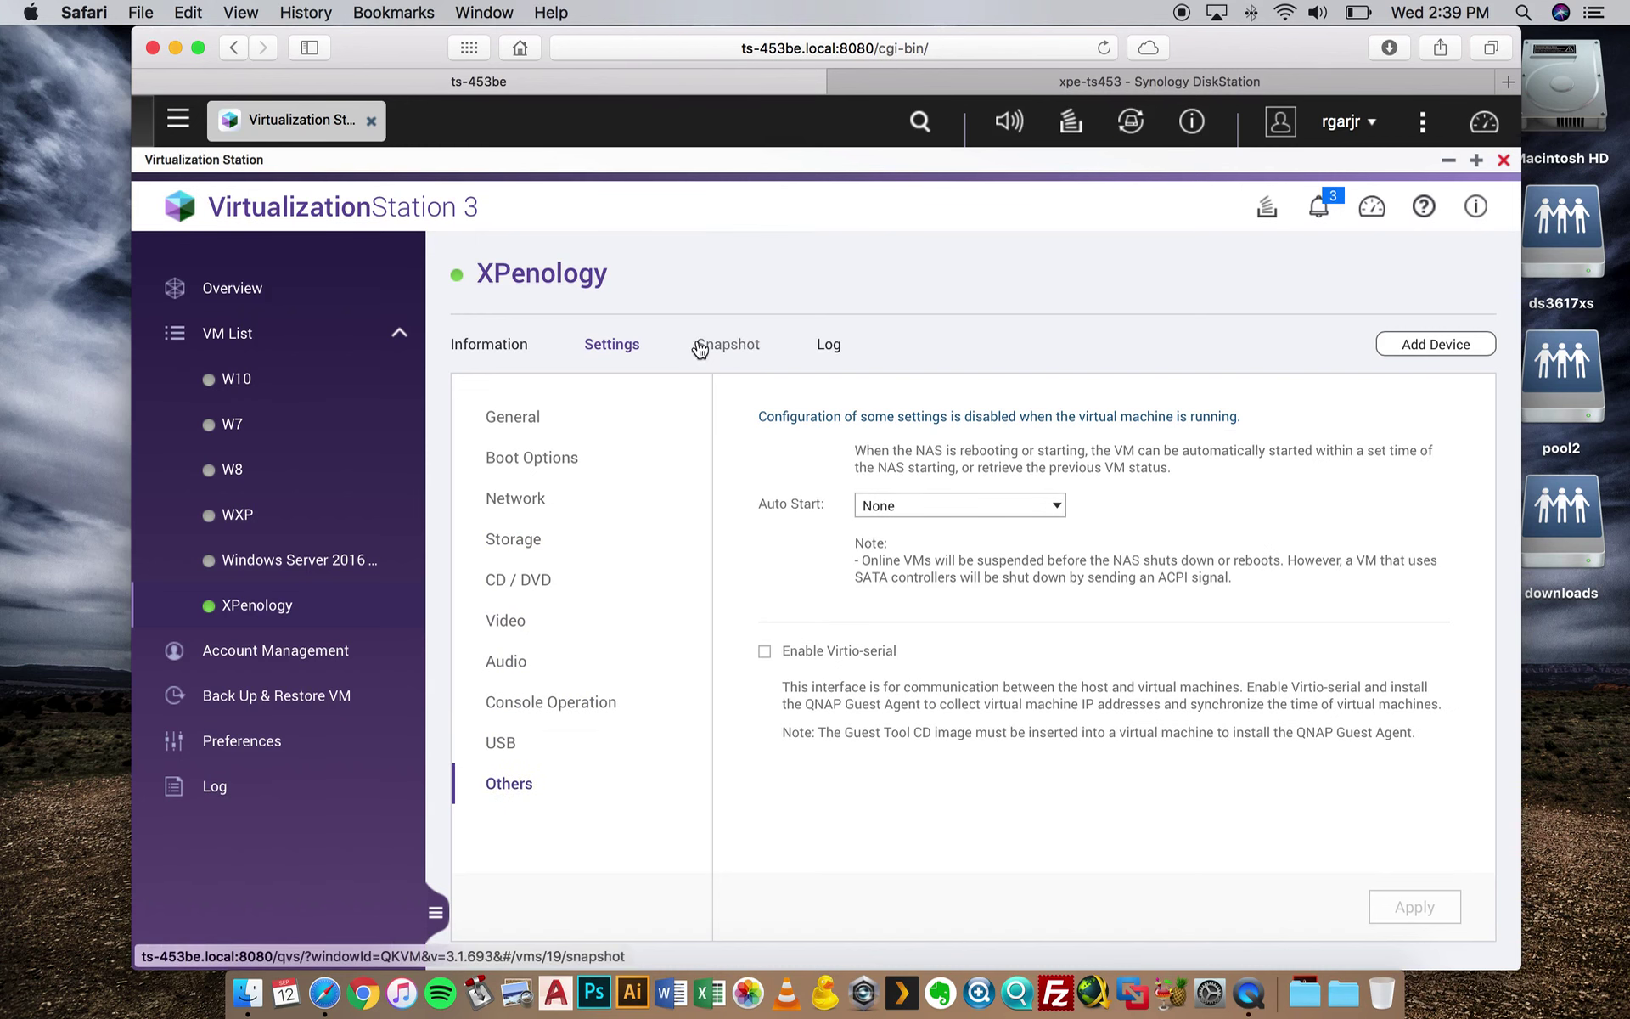
click(527, 344)
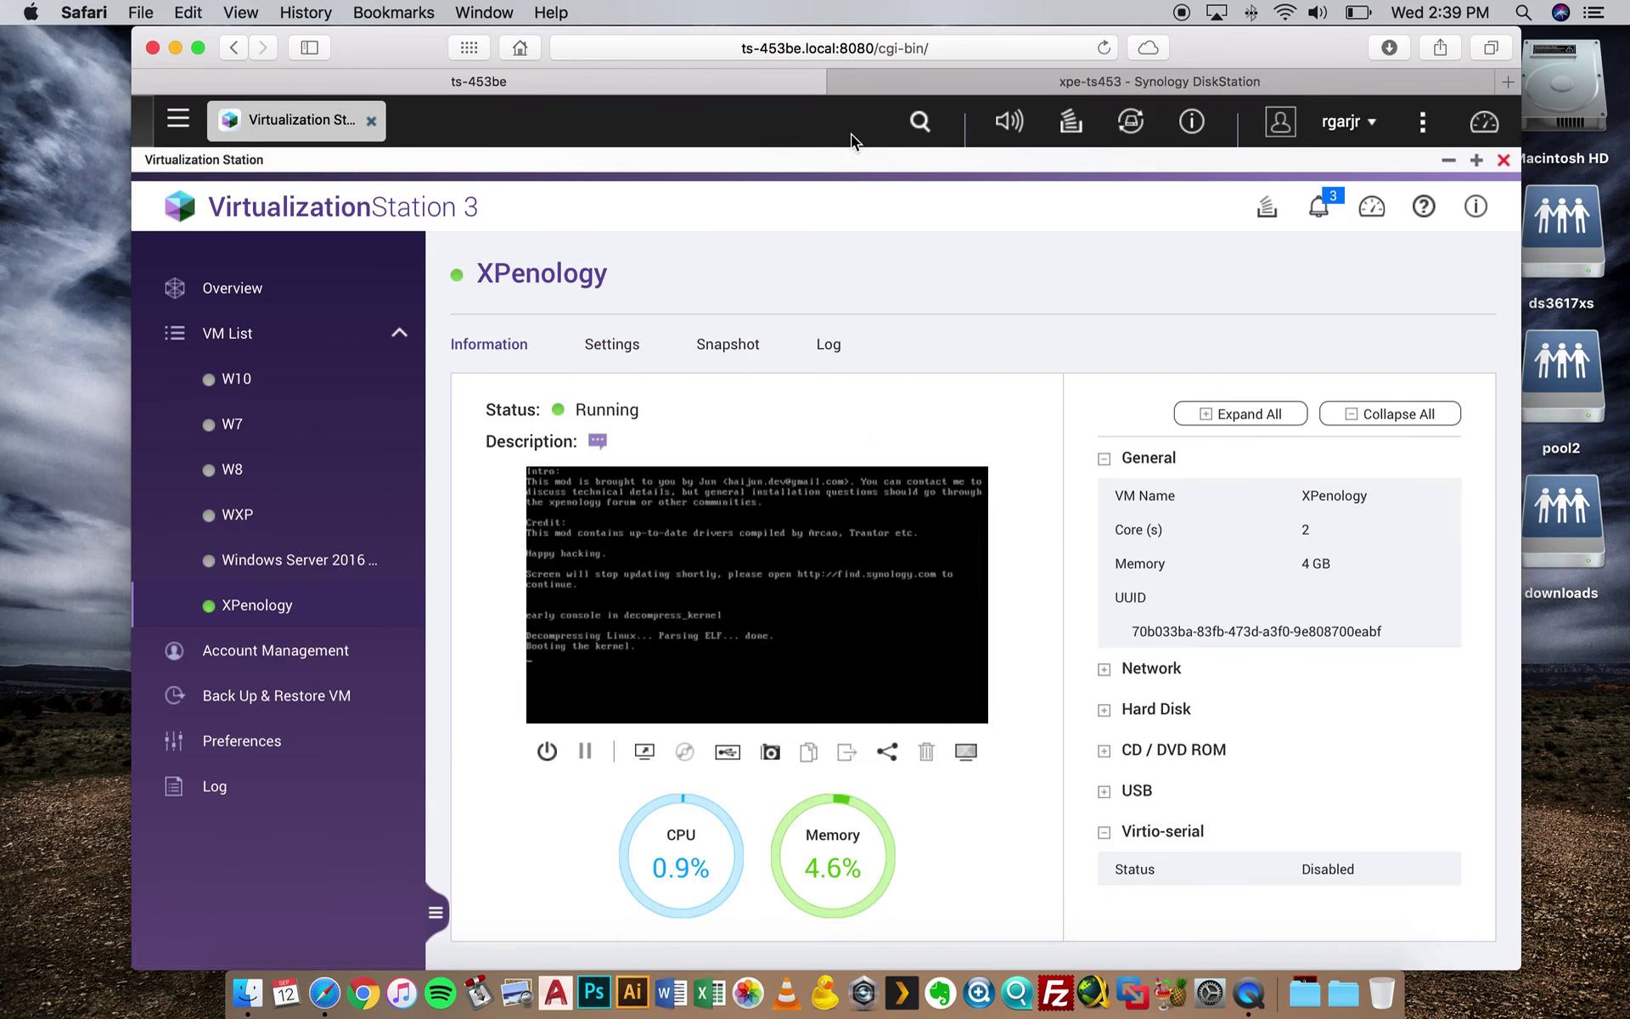
Switch to the xpe-ts453 DiskStation page and sign in with the saved username and password
click(914, 75)
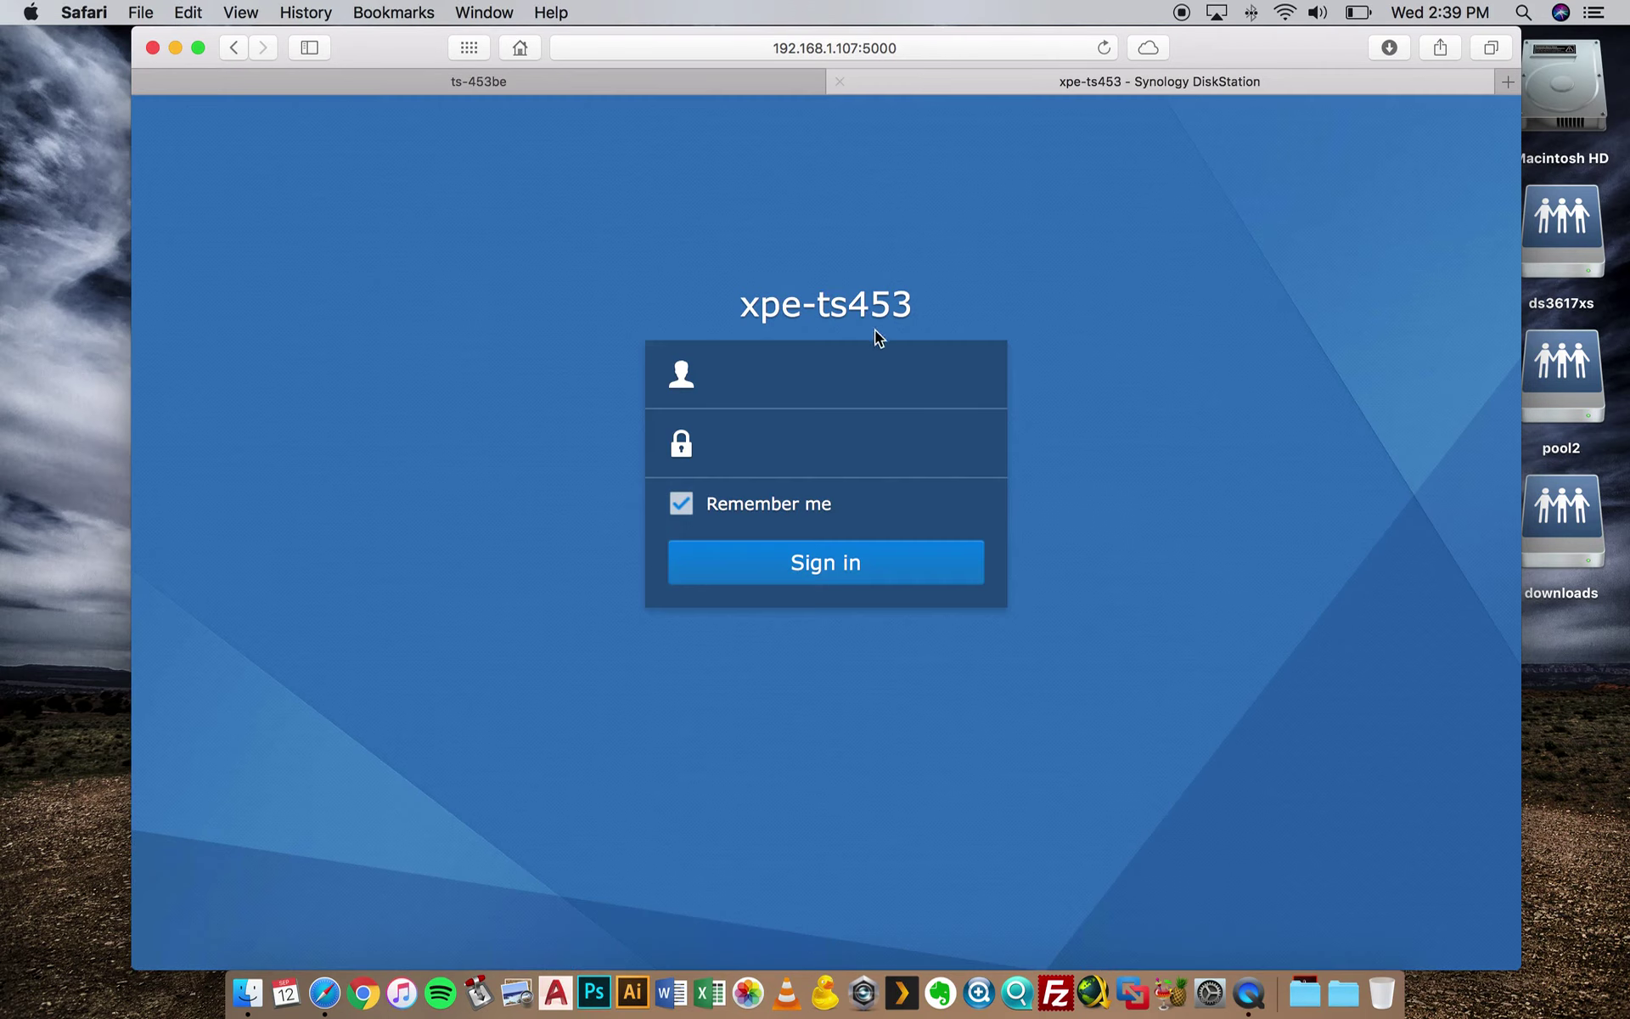
click(752, 374)
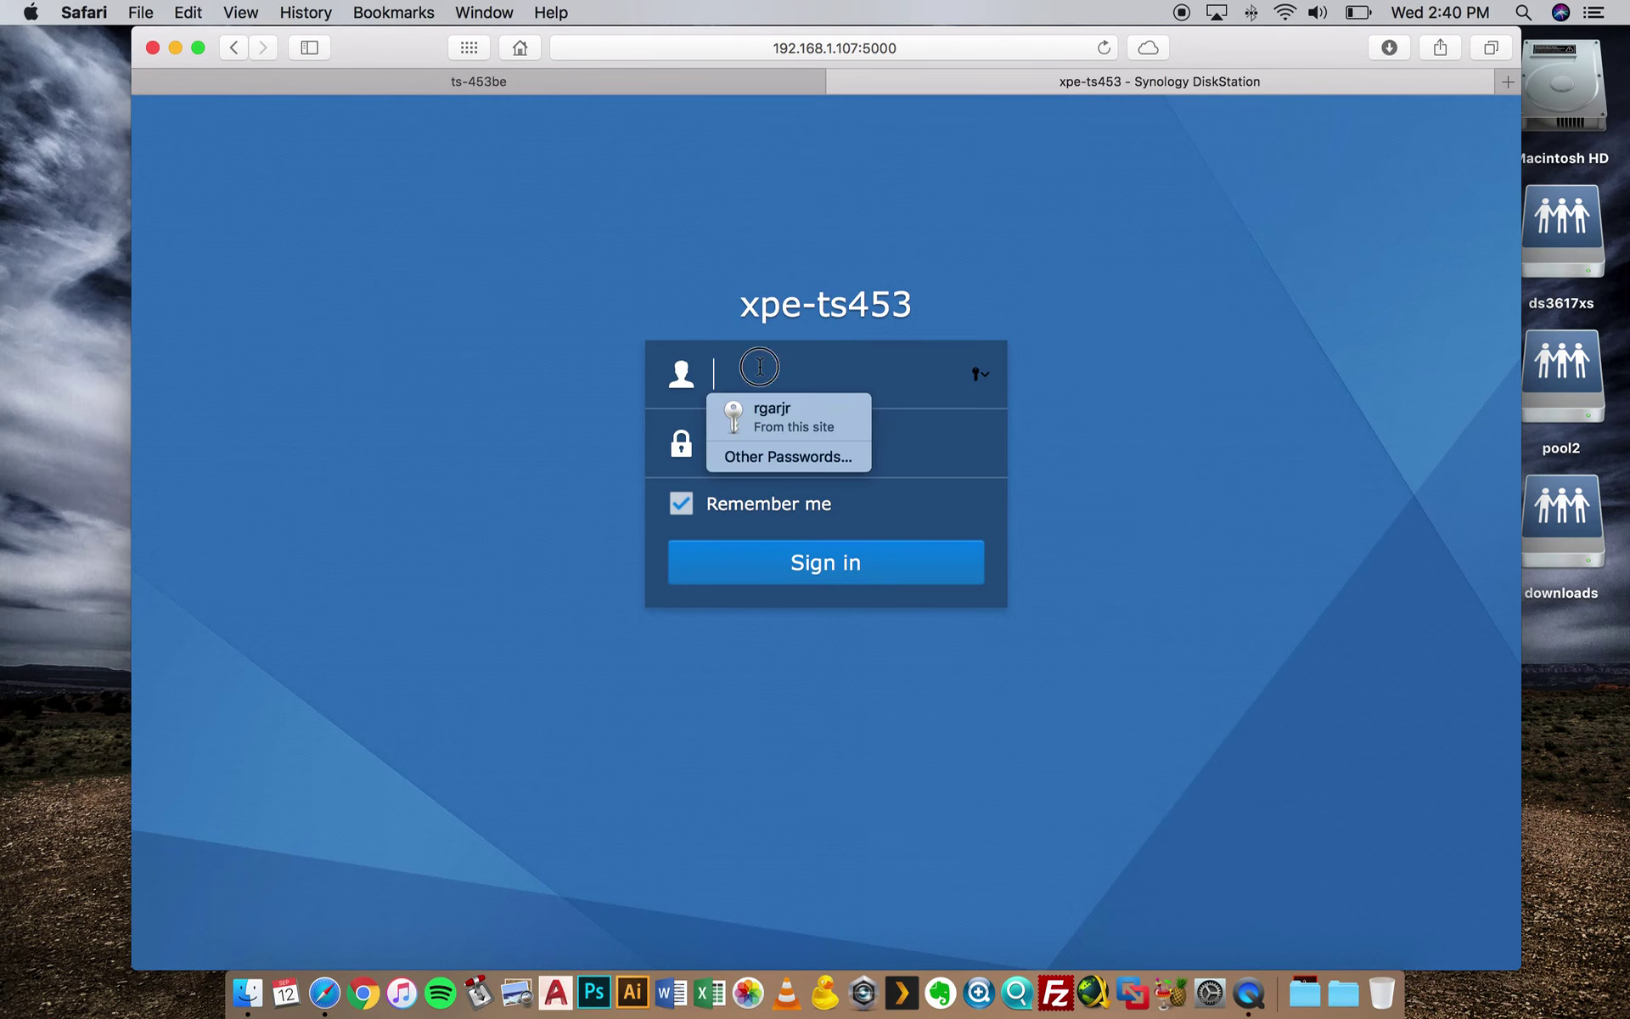
click(755, 411)
click(837, 583)
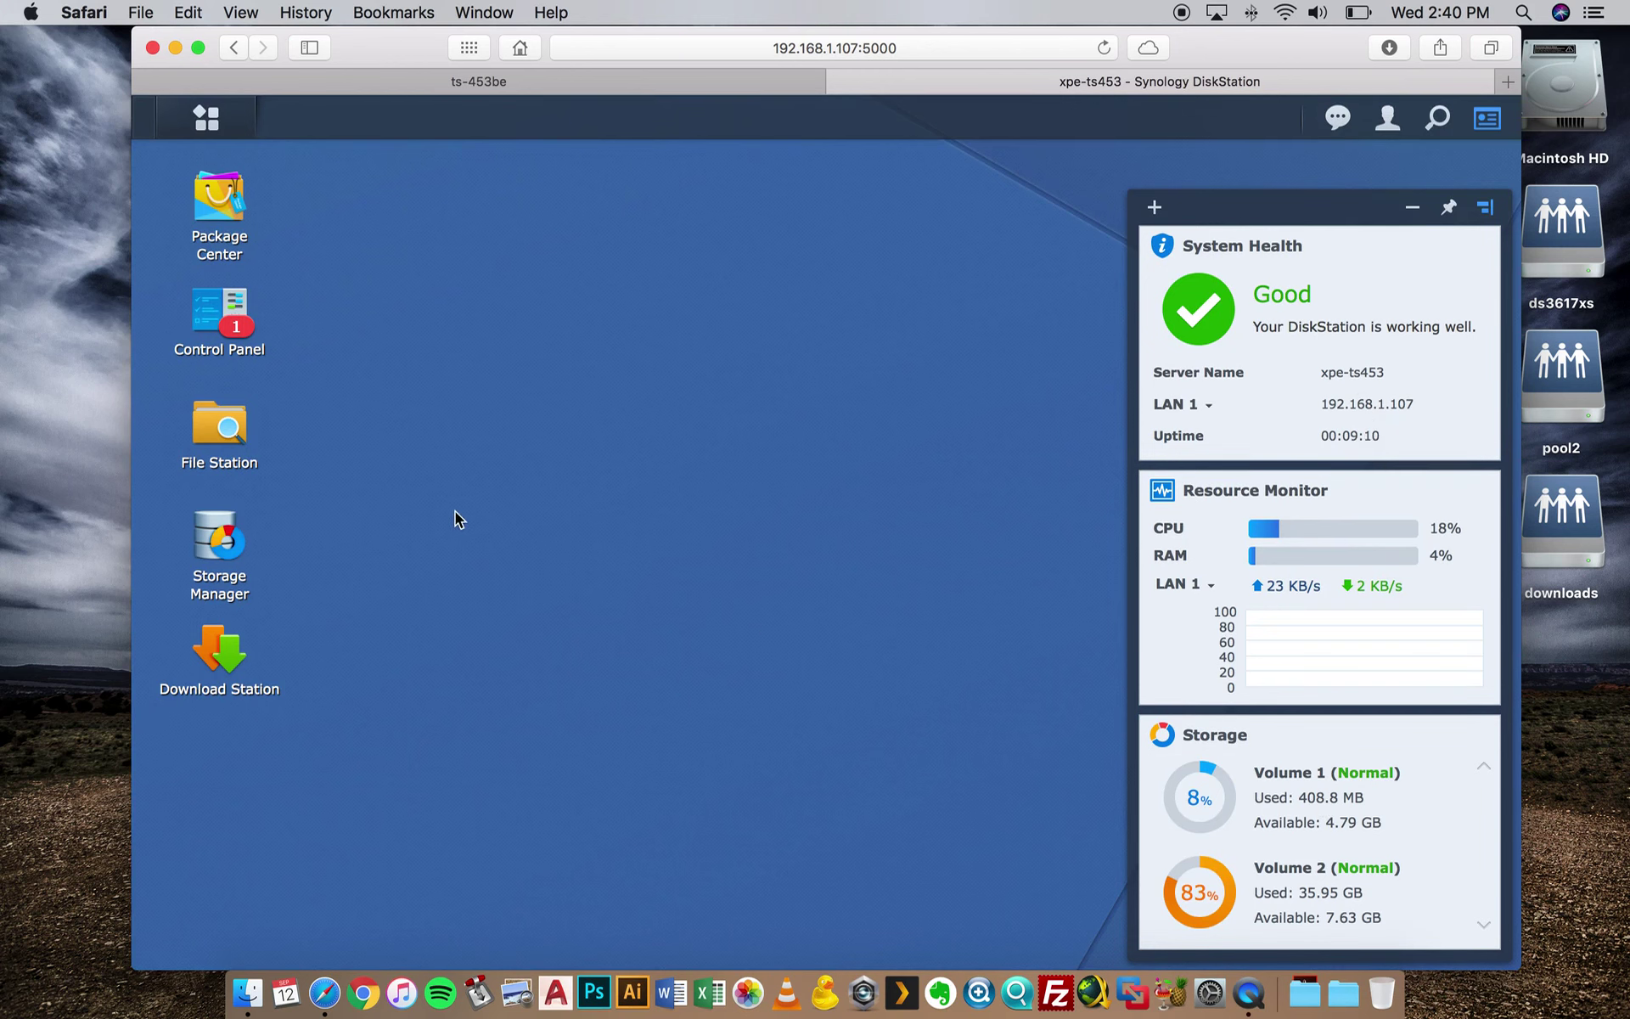
Check the DiskStation's general system information in the Control Panel's Info Center, and close the Control Panel
click(251, 339)
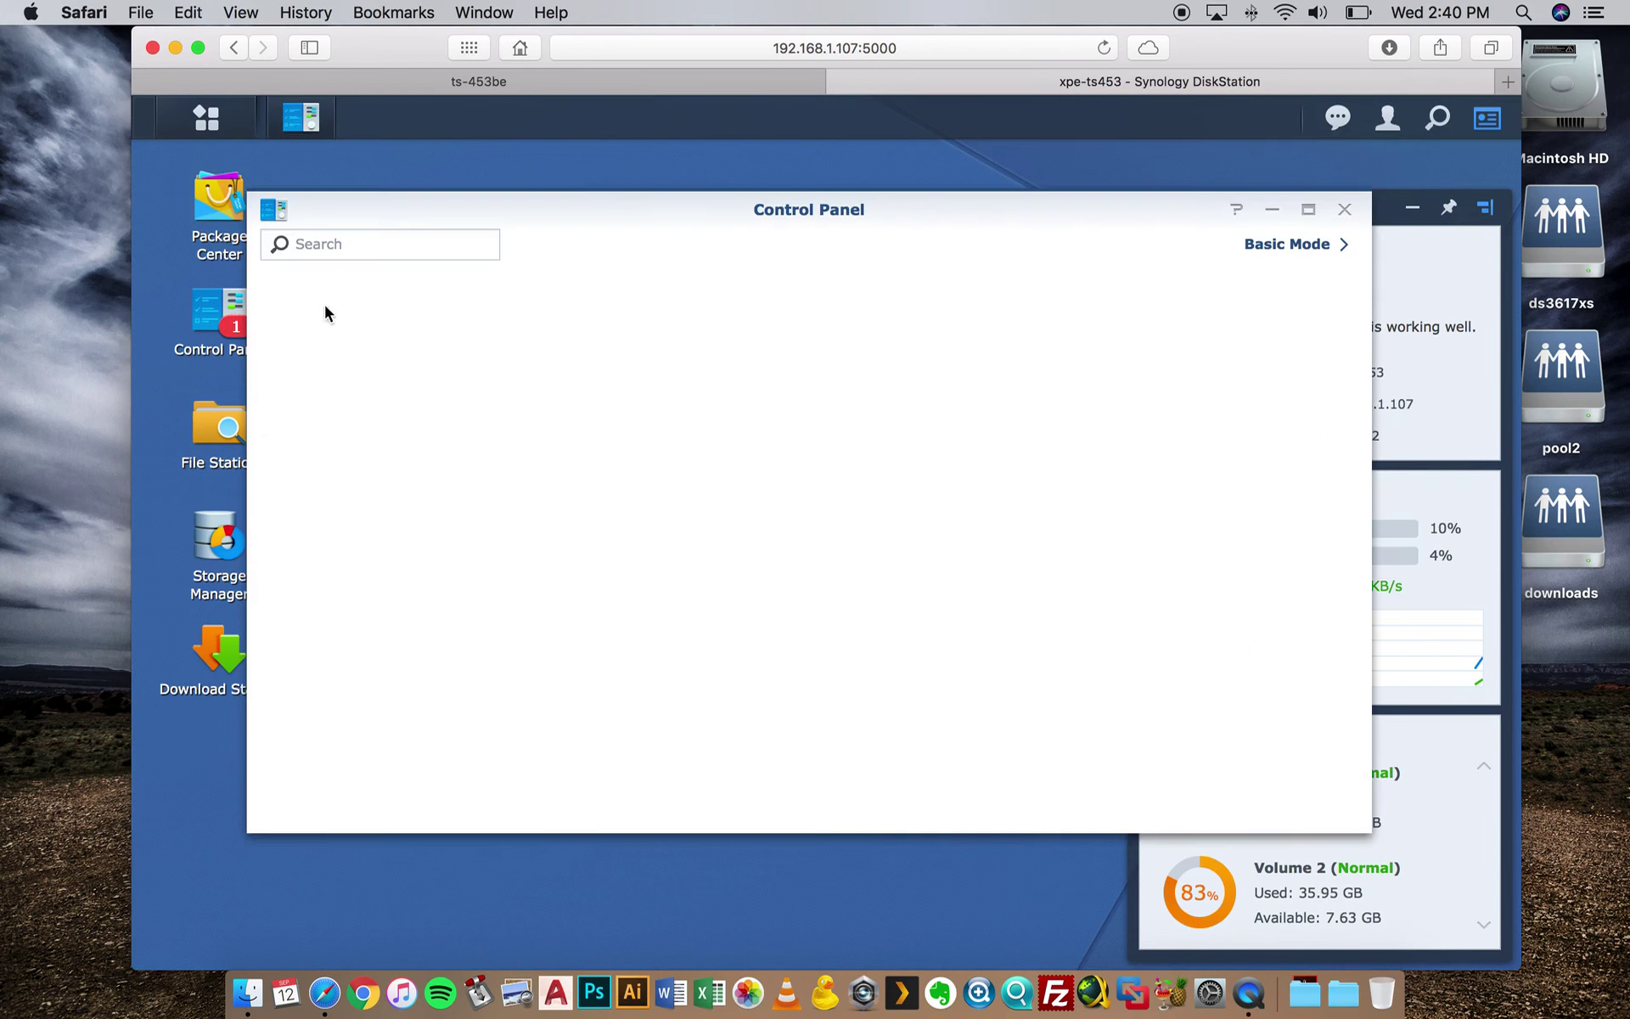
drag(557, 207, 575, 159)
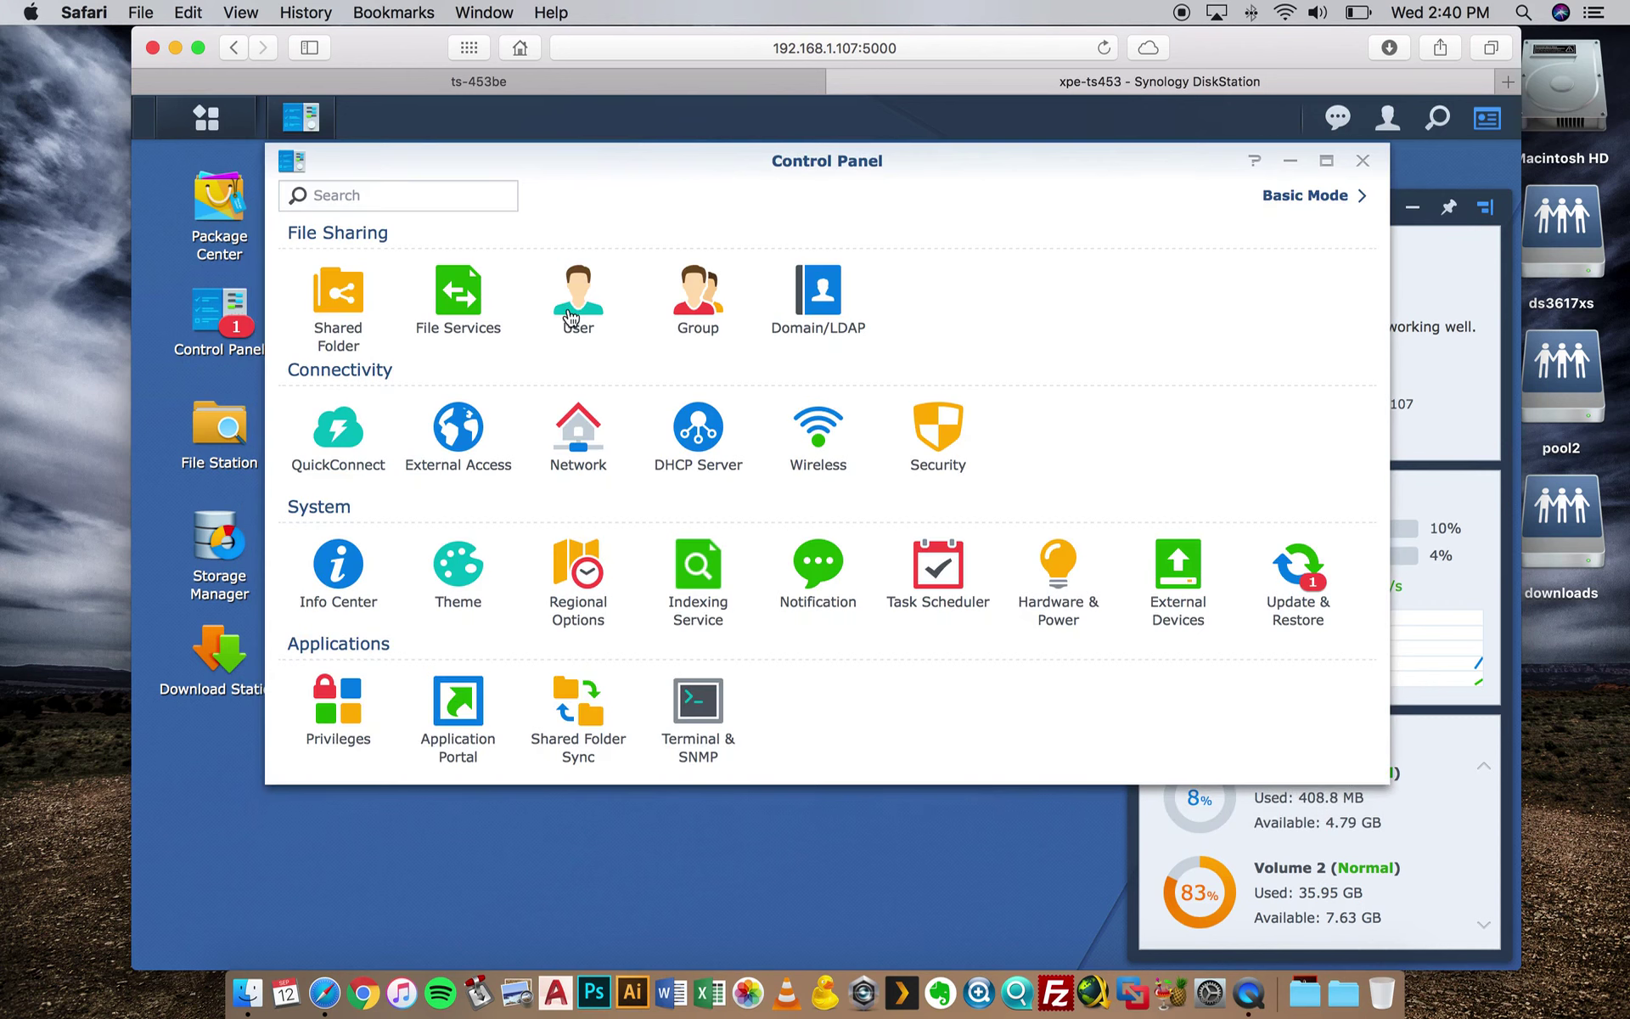
click(352, 583)
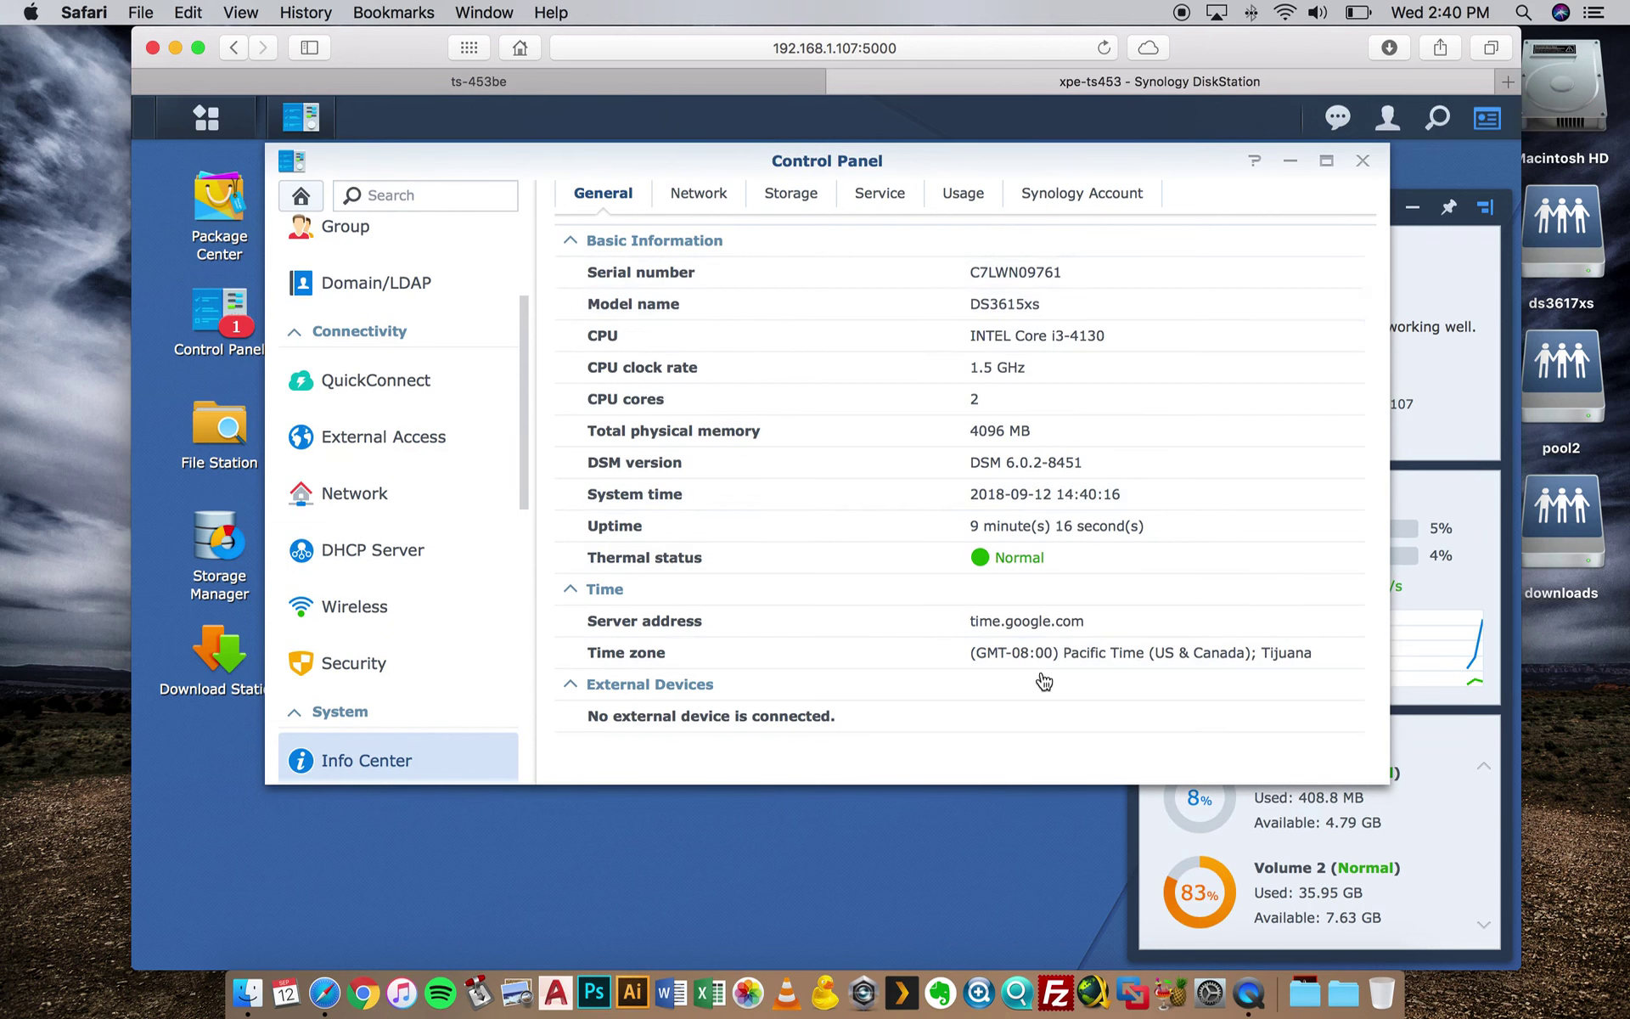
click(302, 197)
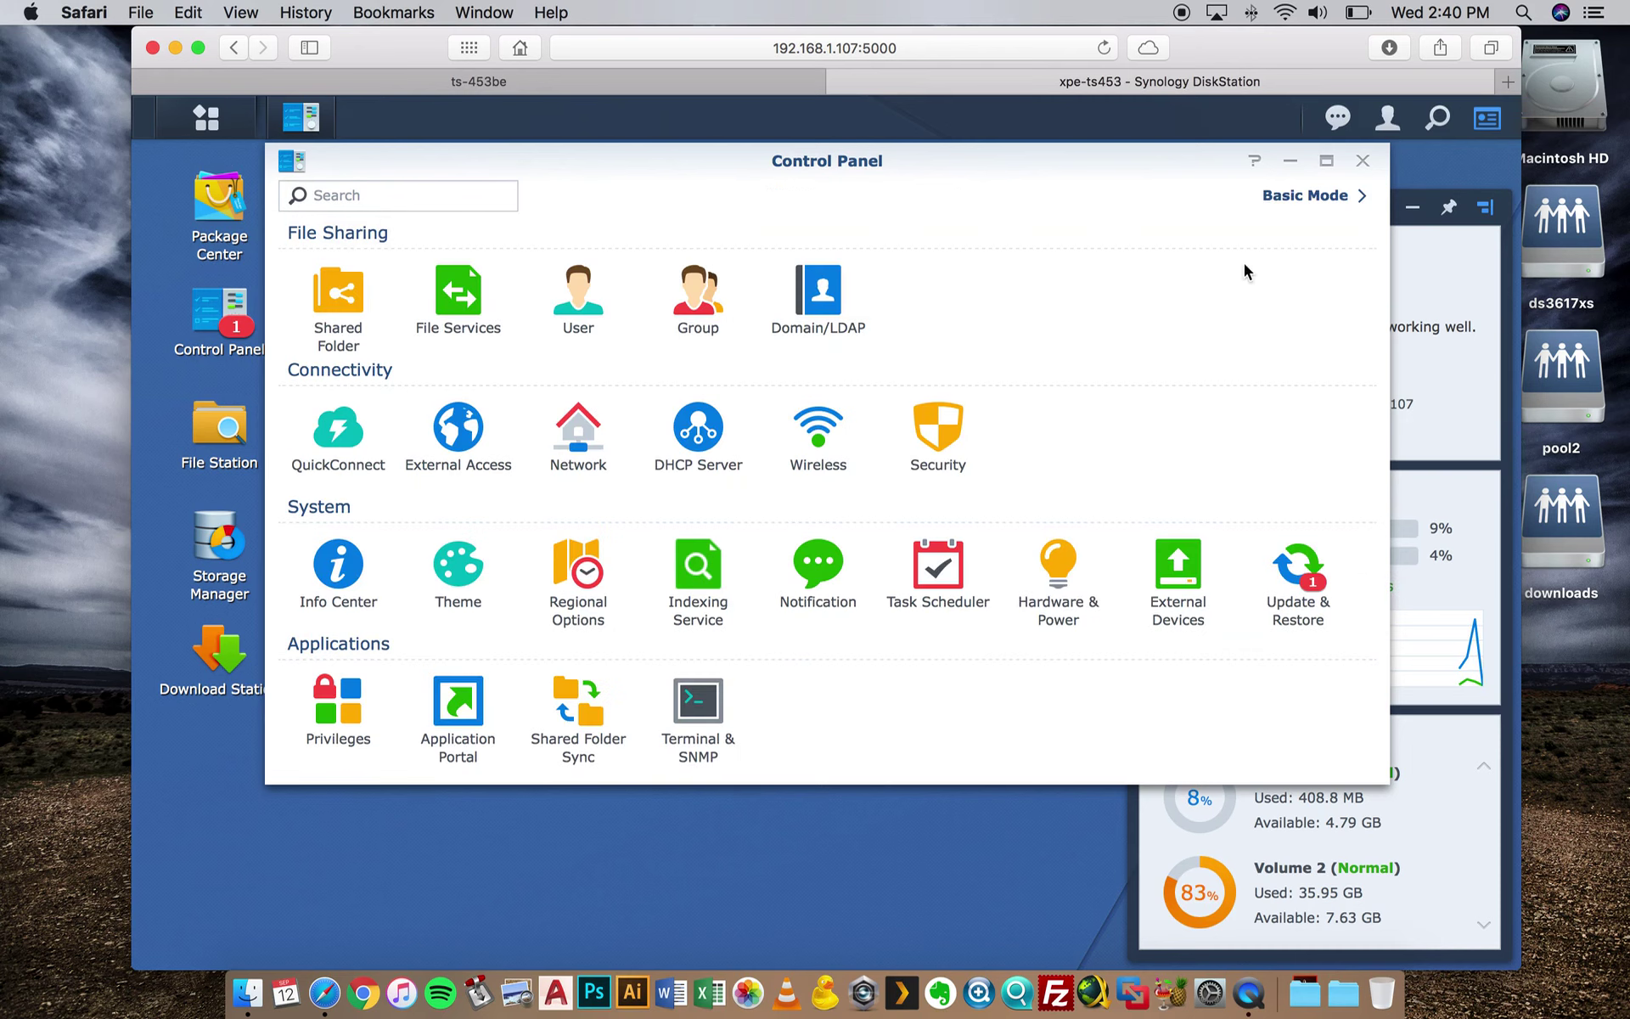
click(1362, 162)
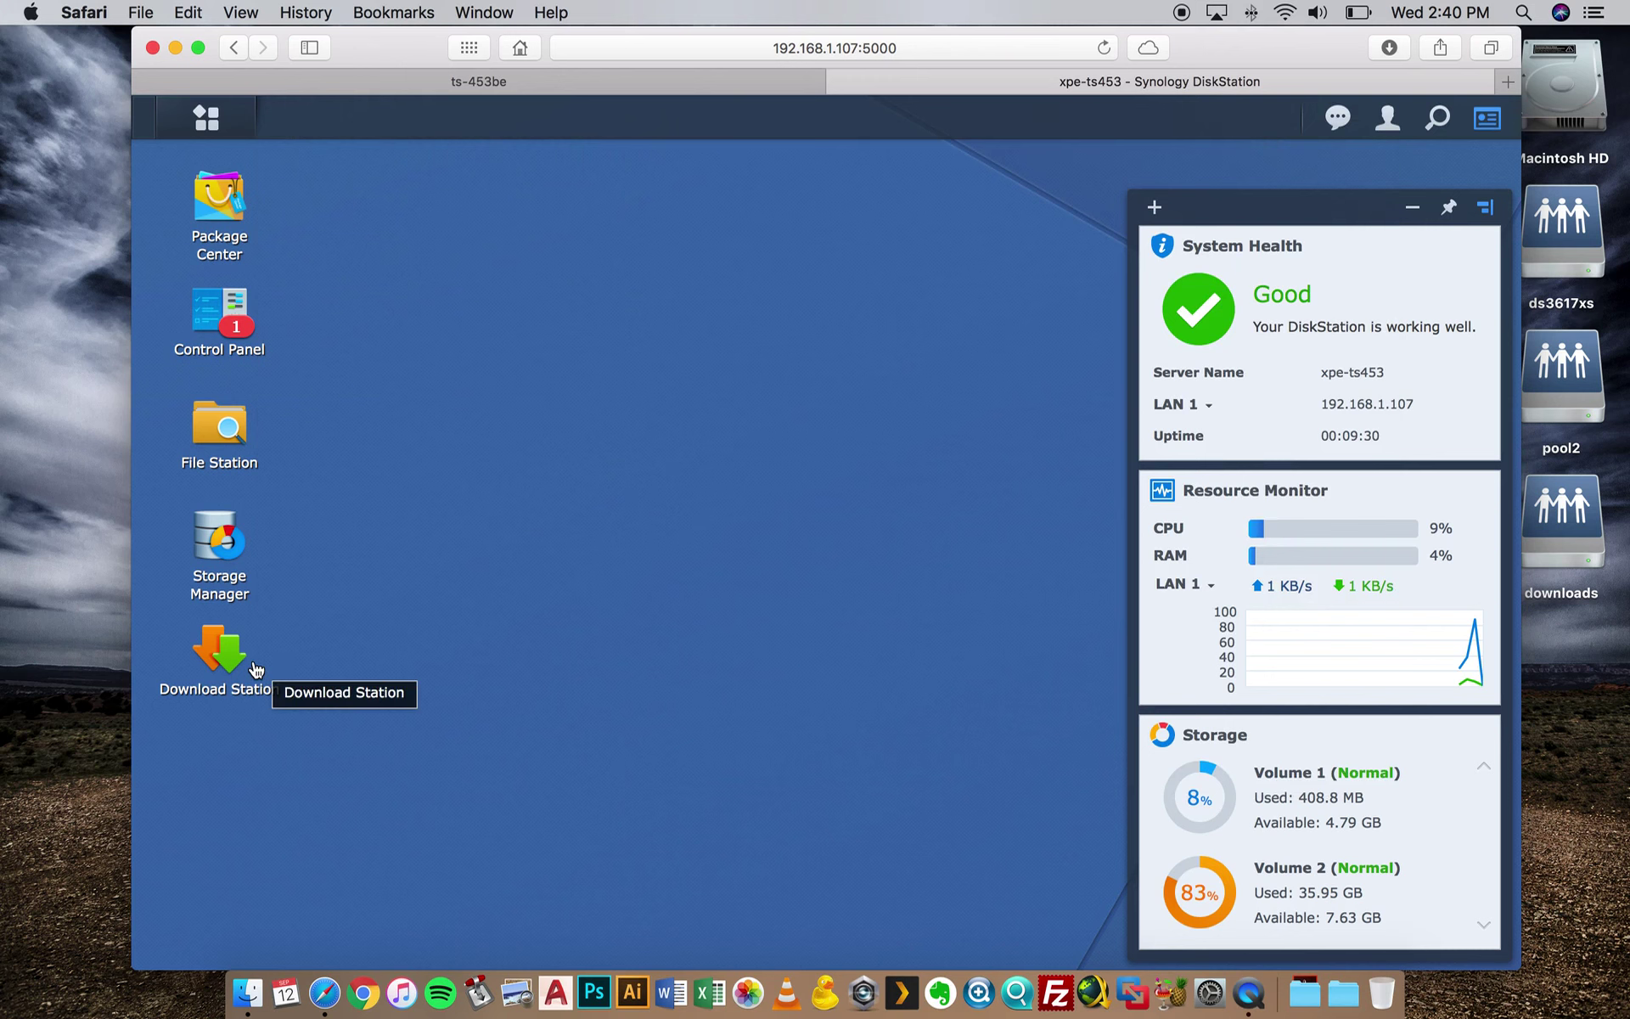
Open Storage Manager and examine the storage overview, the HDD/SSD list and the volumes
click(219, 548)
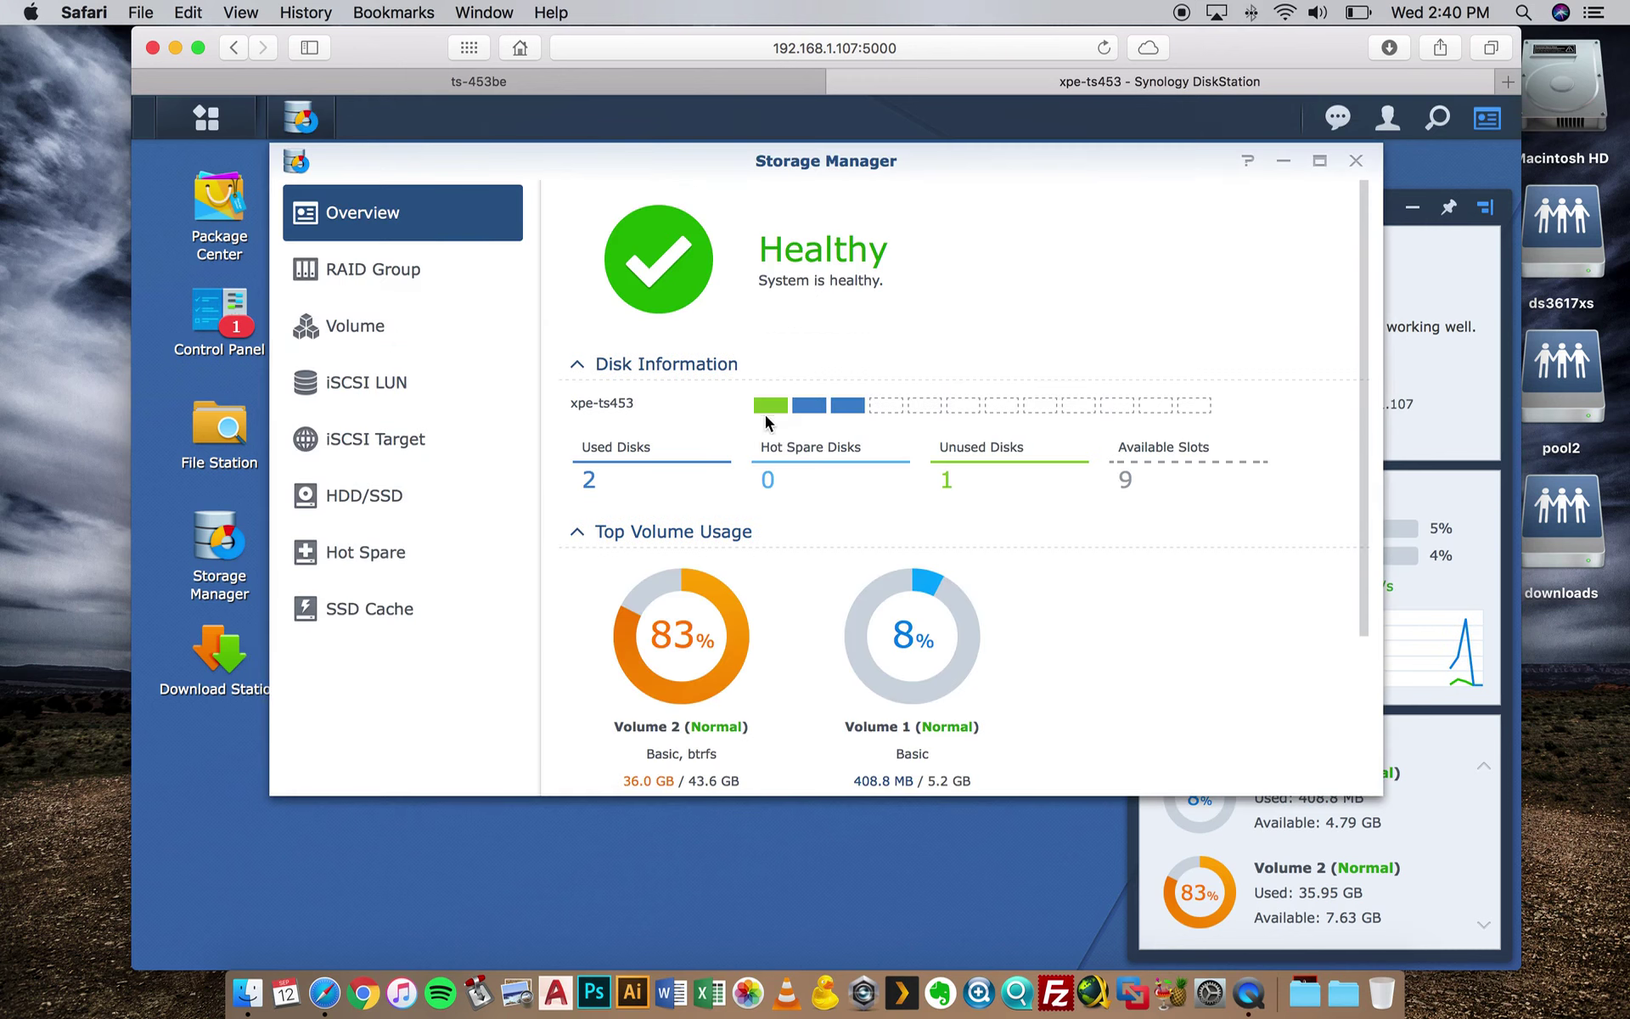
click(329, 492)
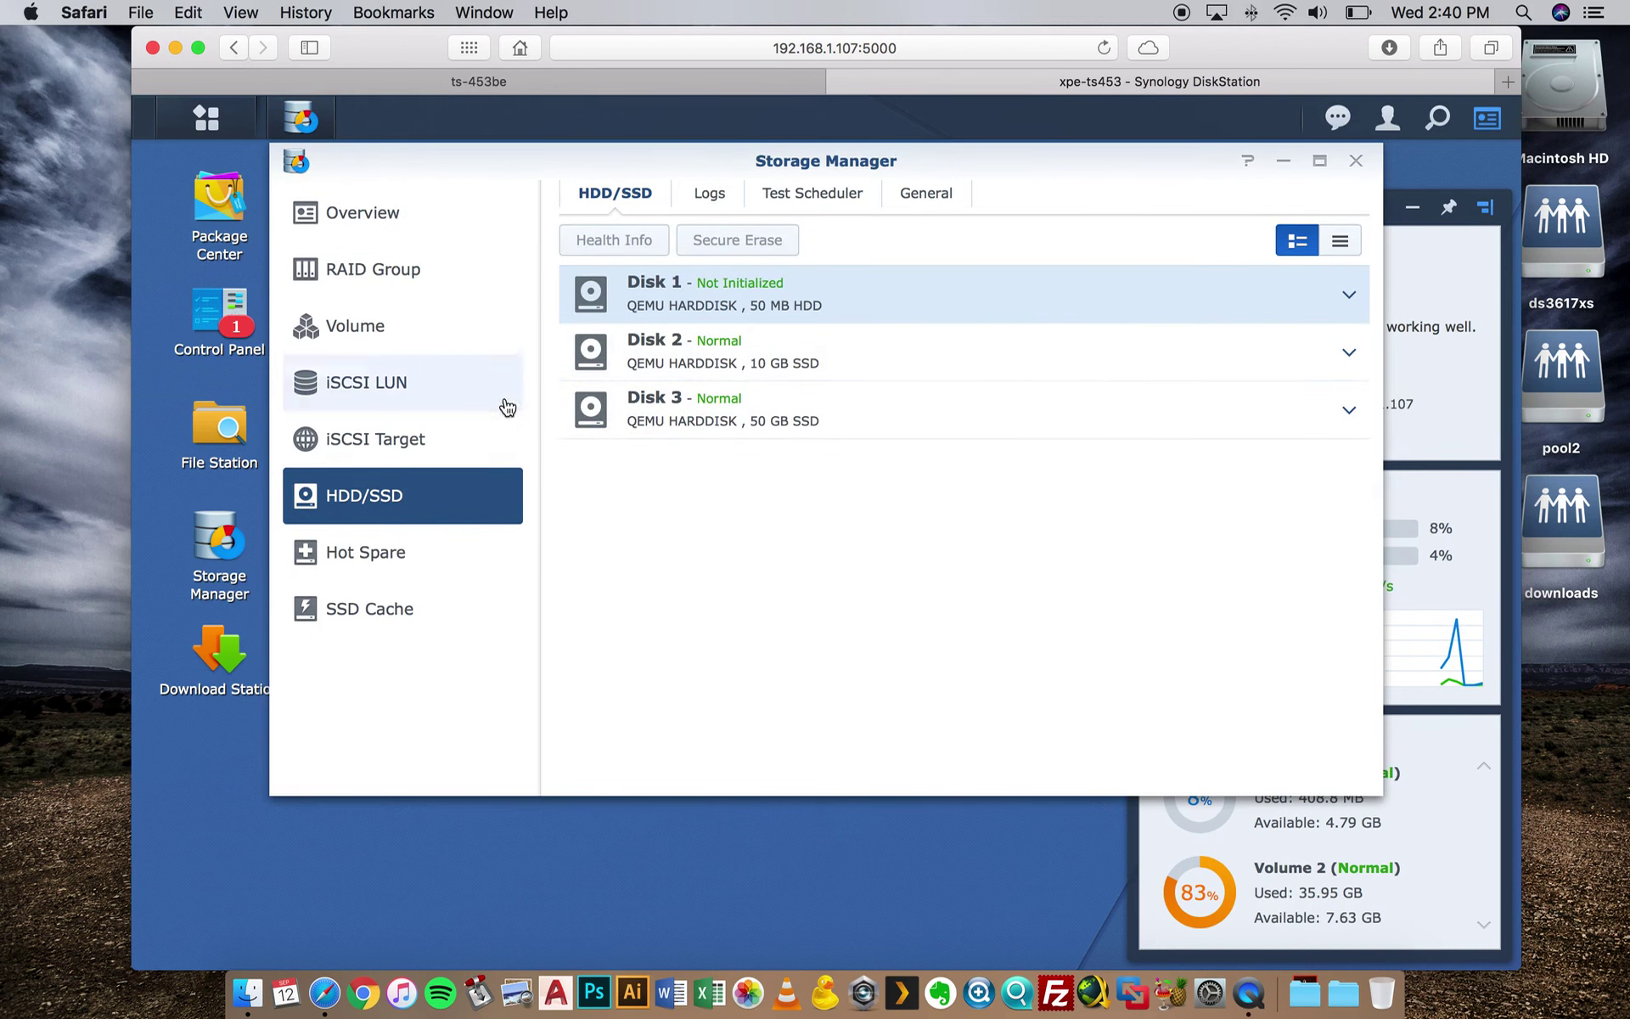
click(411, 337)
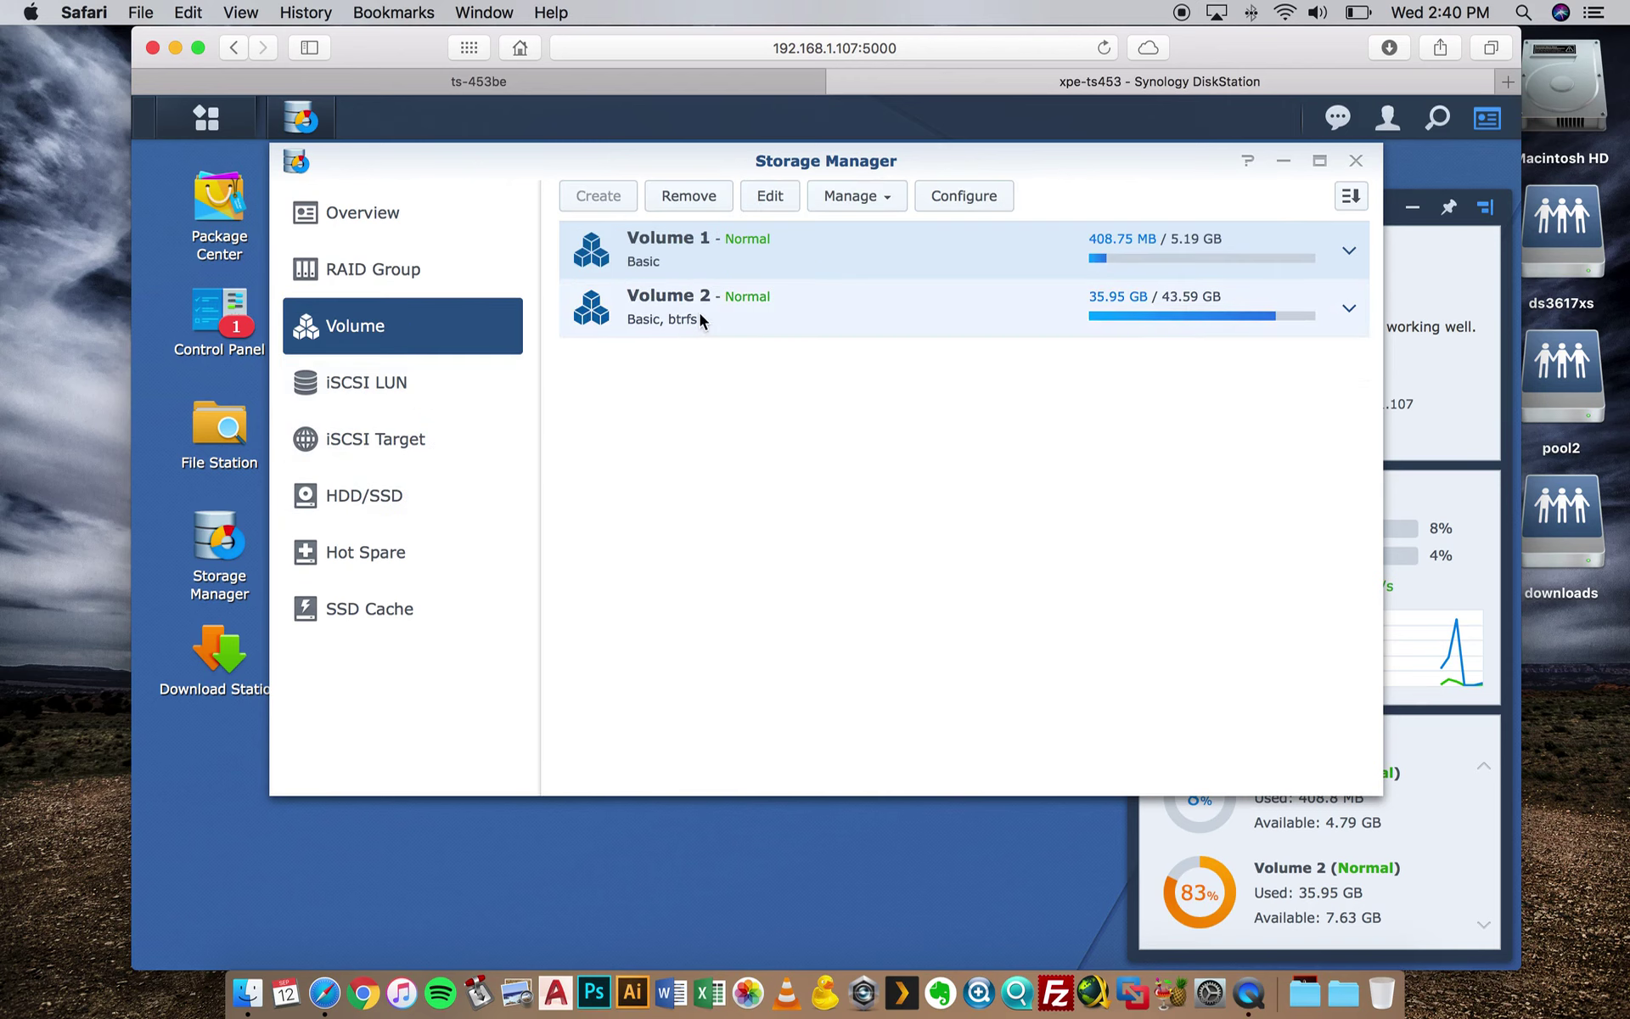
Examine the details of RAID Group 2 and RAID Group 1 in Storage Manager
click(411, 289)
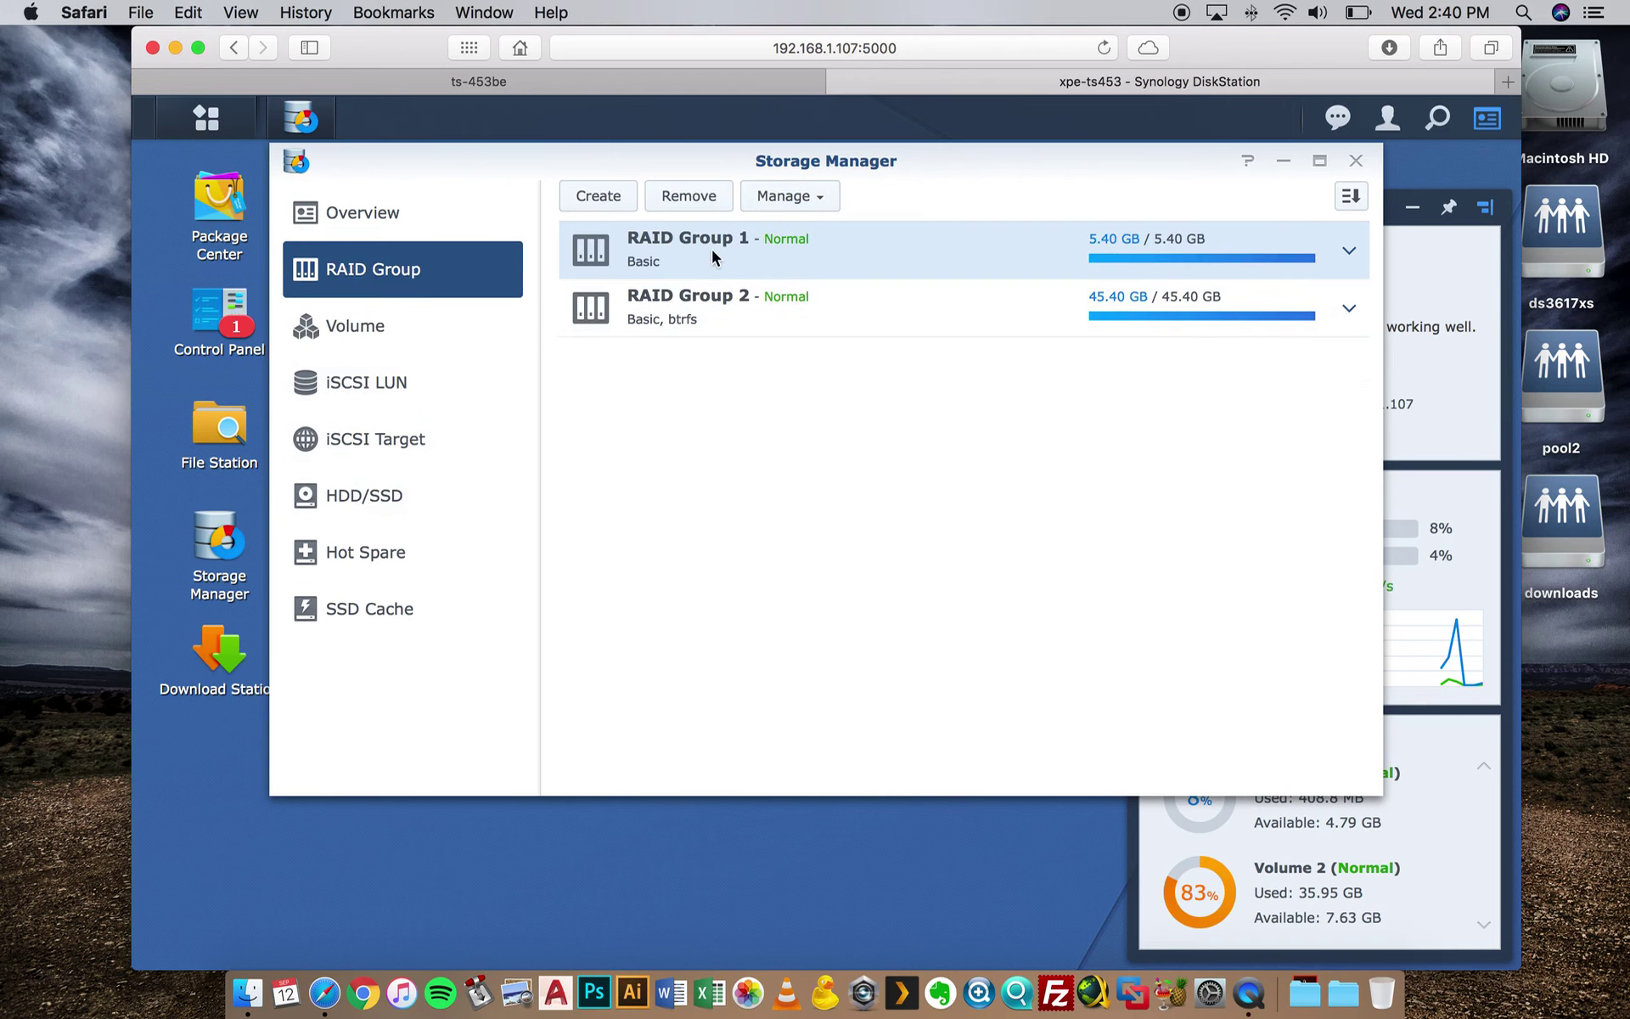
click(702, 310)
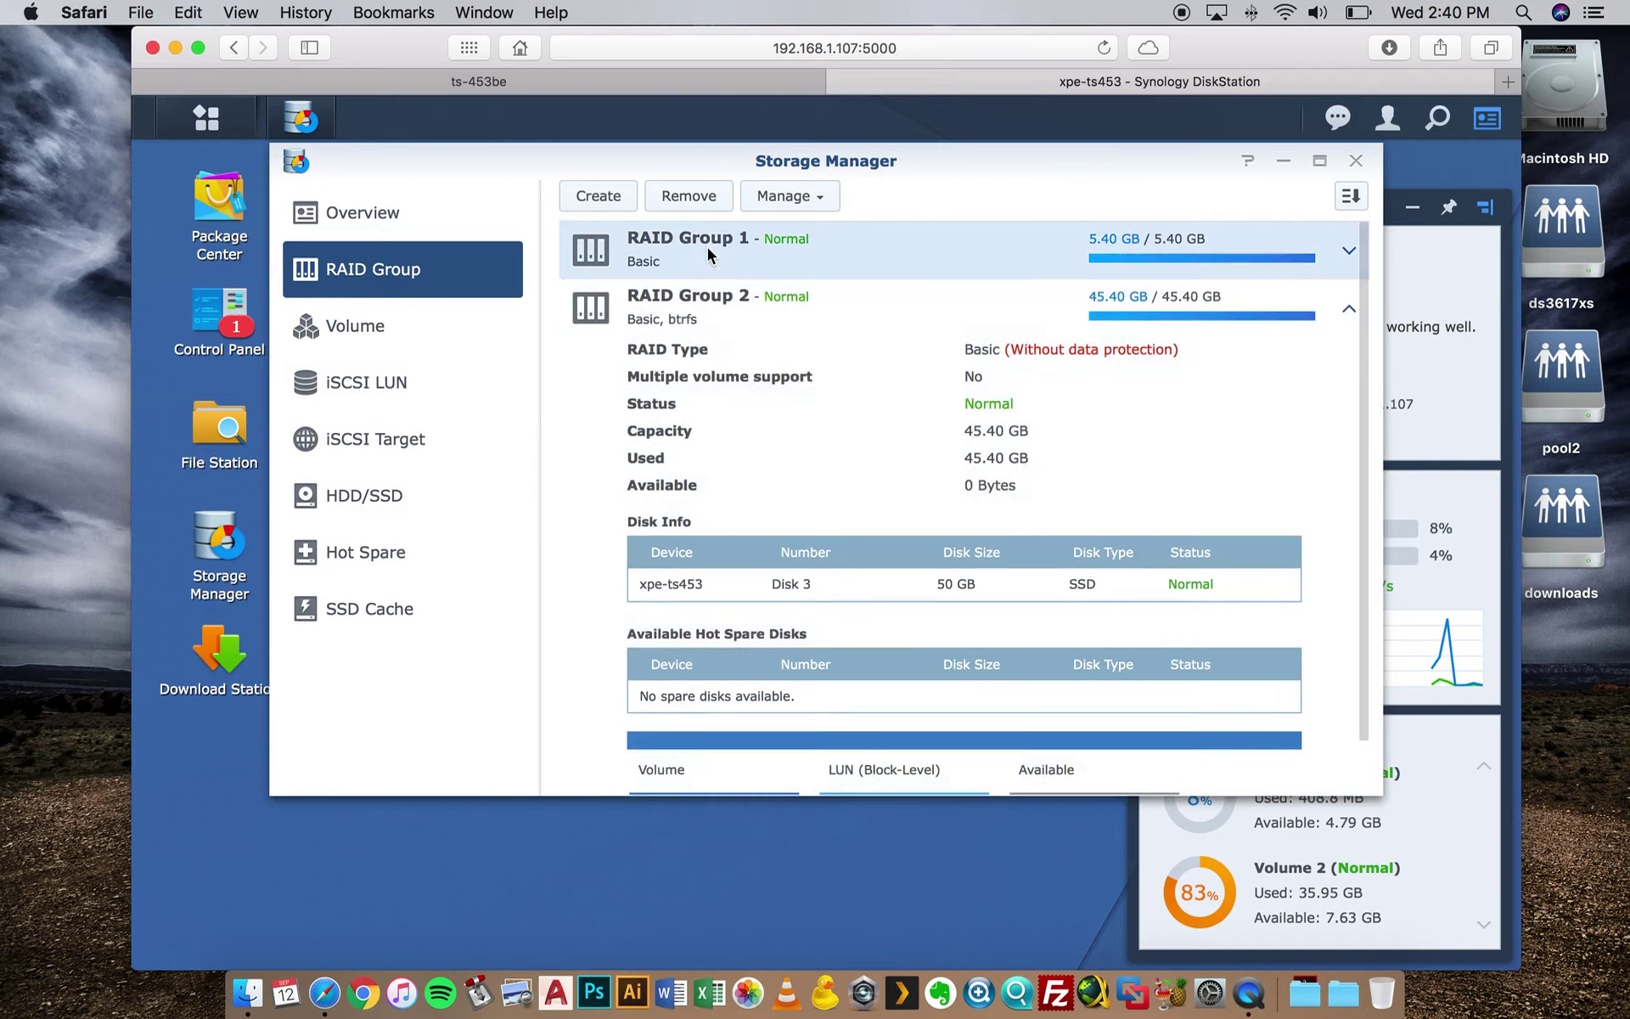
click(751, 272)
scroll(823, 429, down, 5)
scroll(823, 430, up, 5)
Recheck the volumes and the overview's disk and volume usage, and close Storage Manager
click(346, 330)
click(391, 217)
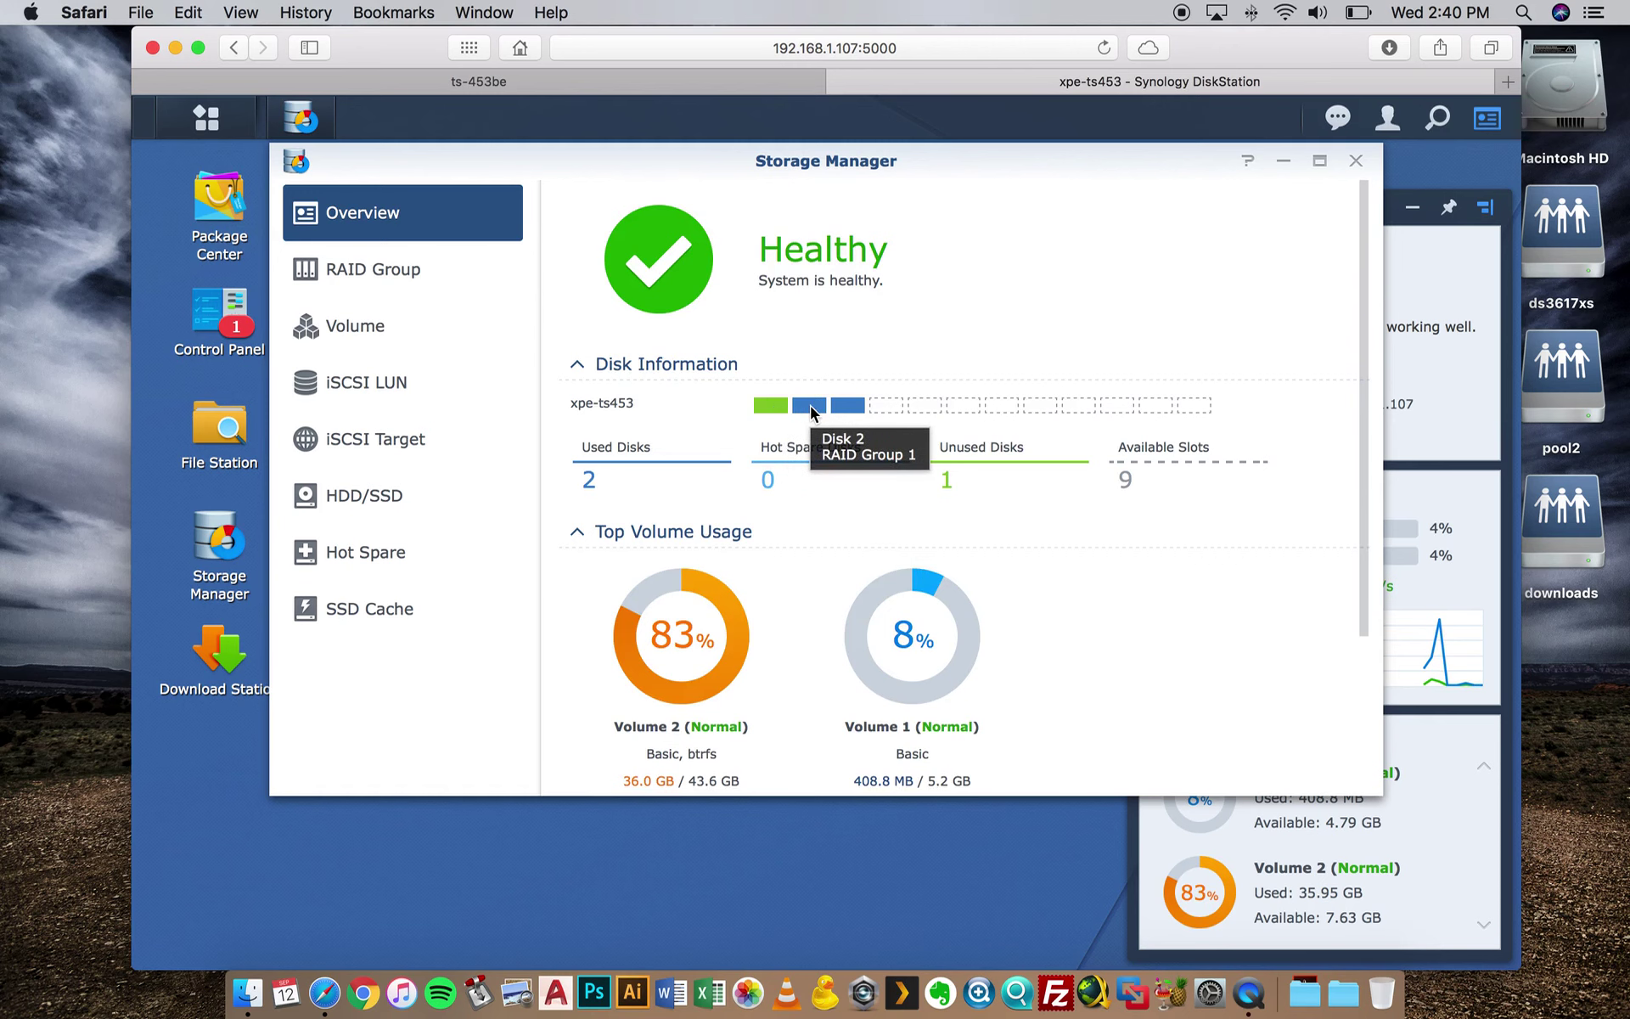
mouse_move(847, 410)
scroll(827, 458, down, 3)
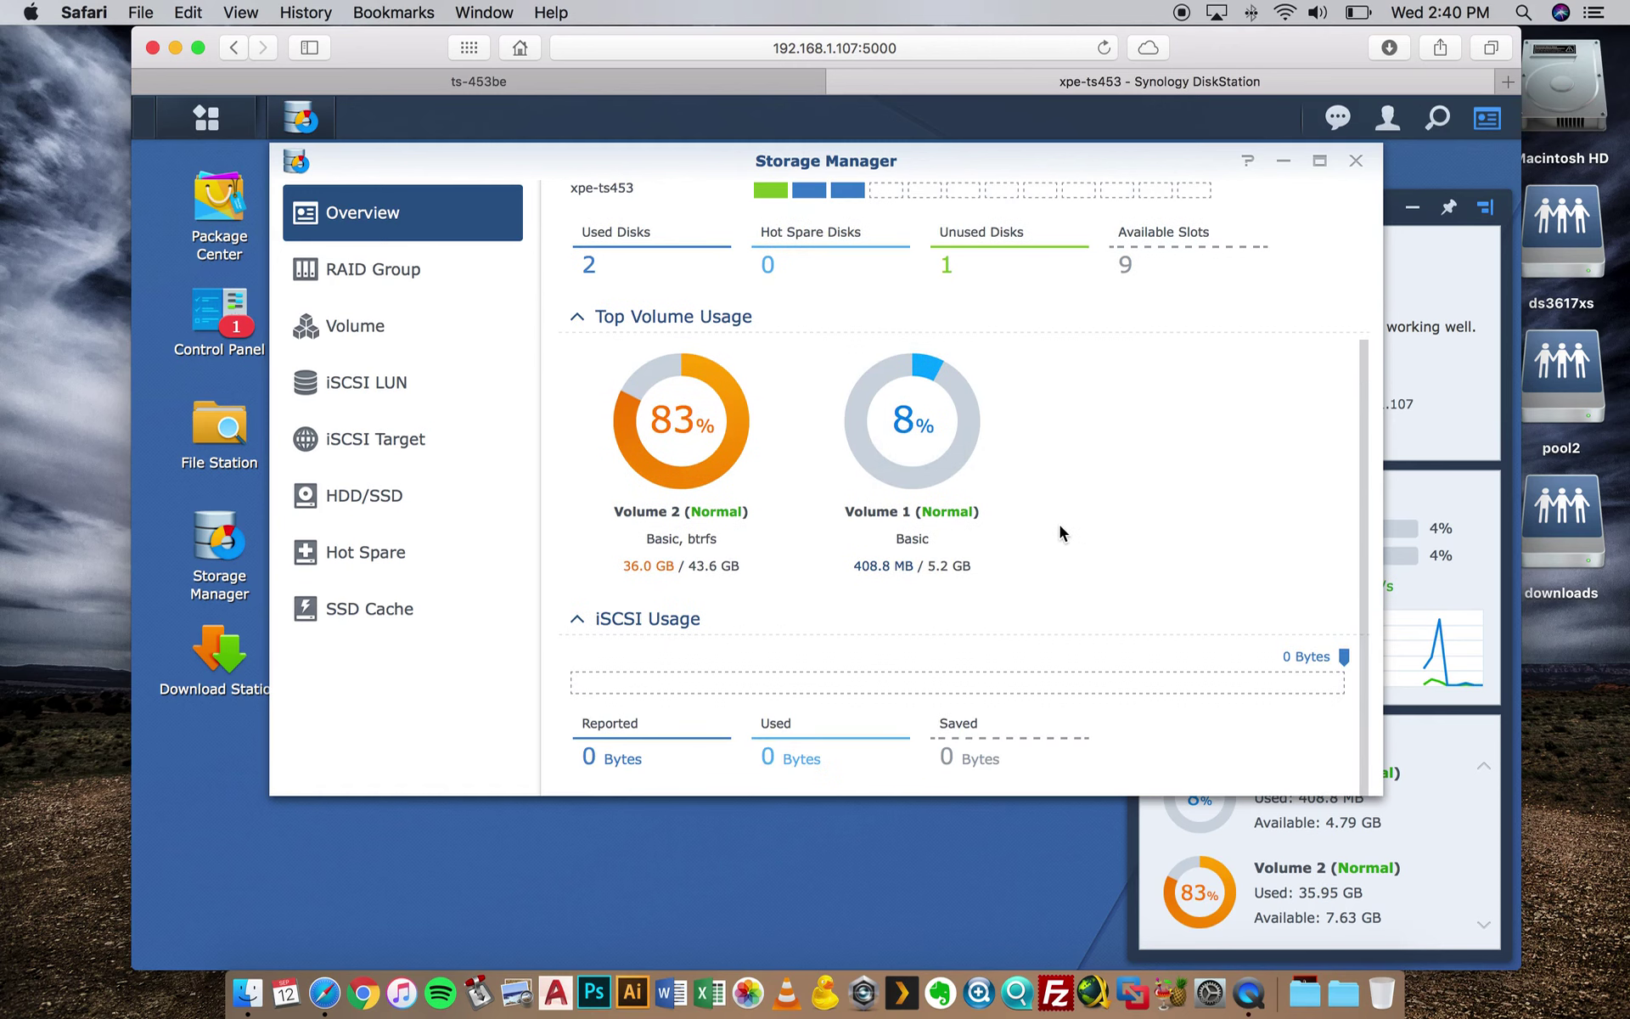
scroll(1070, 510, up, 3)
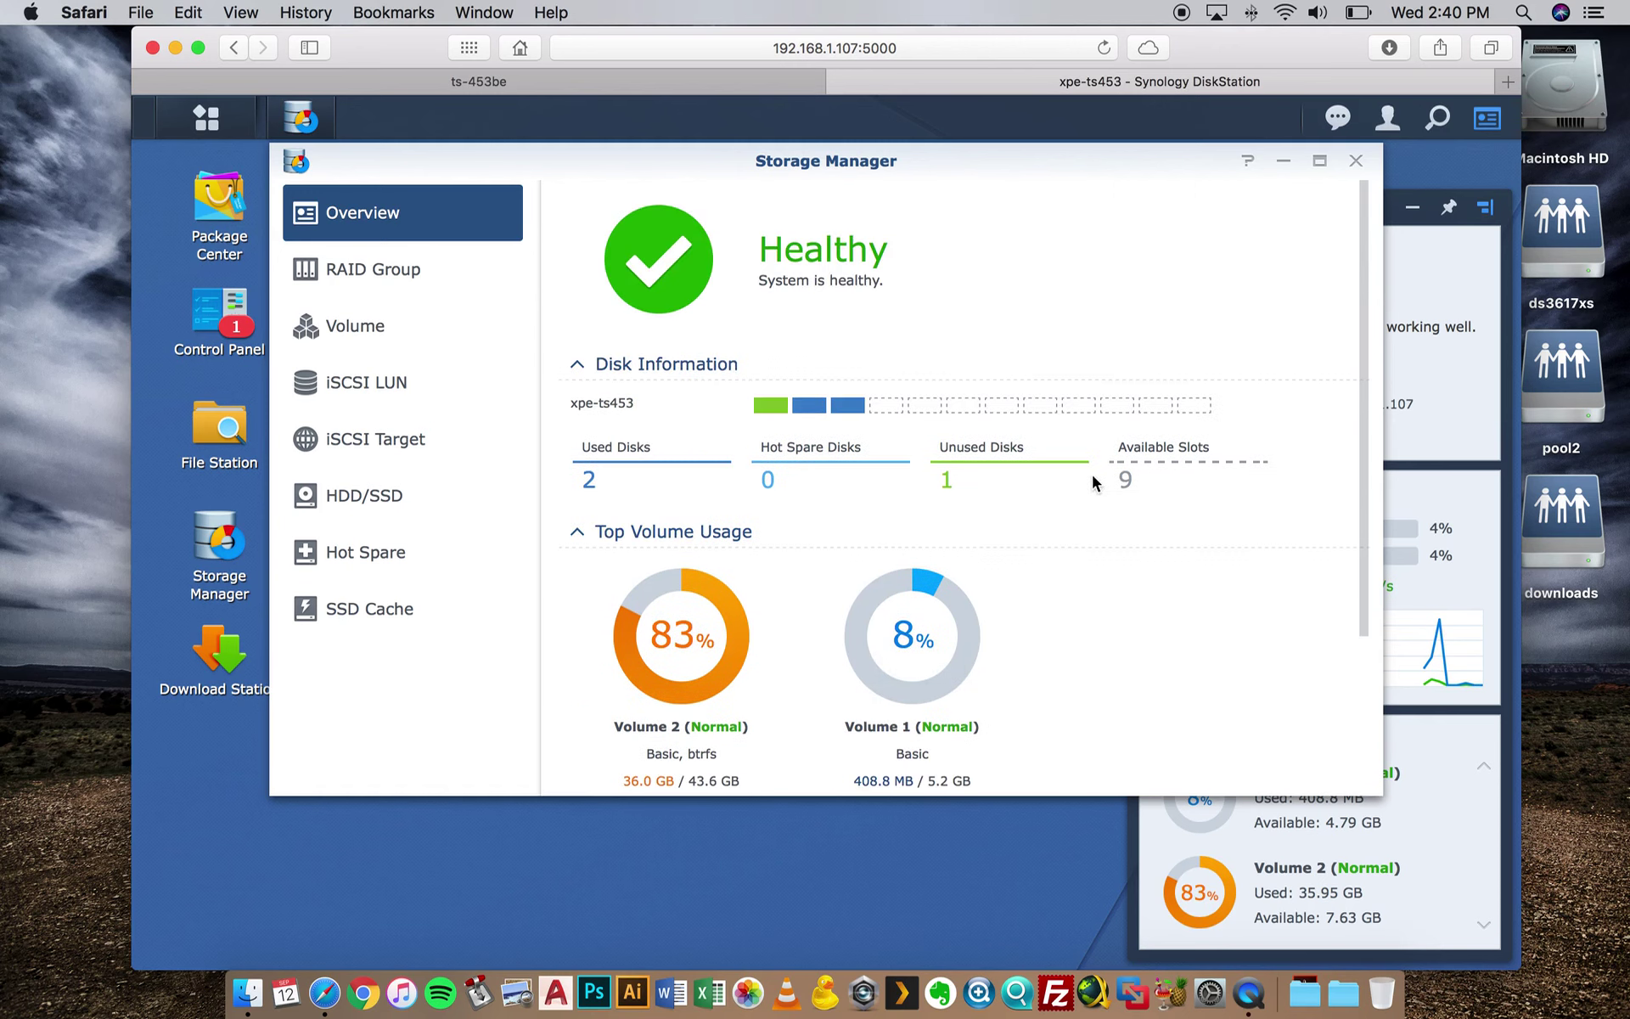
click(1357, 161)
Open Download Station, cancel the destination folder selection, and close the application
click(232, 652)
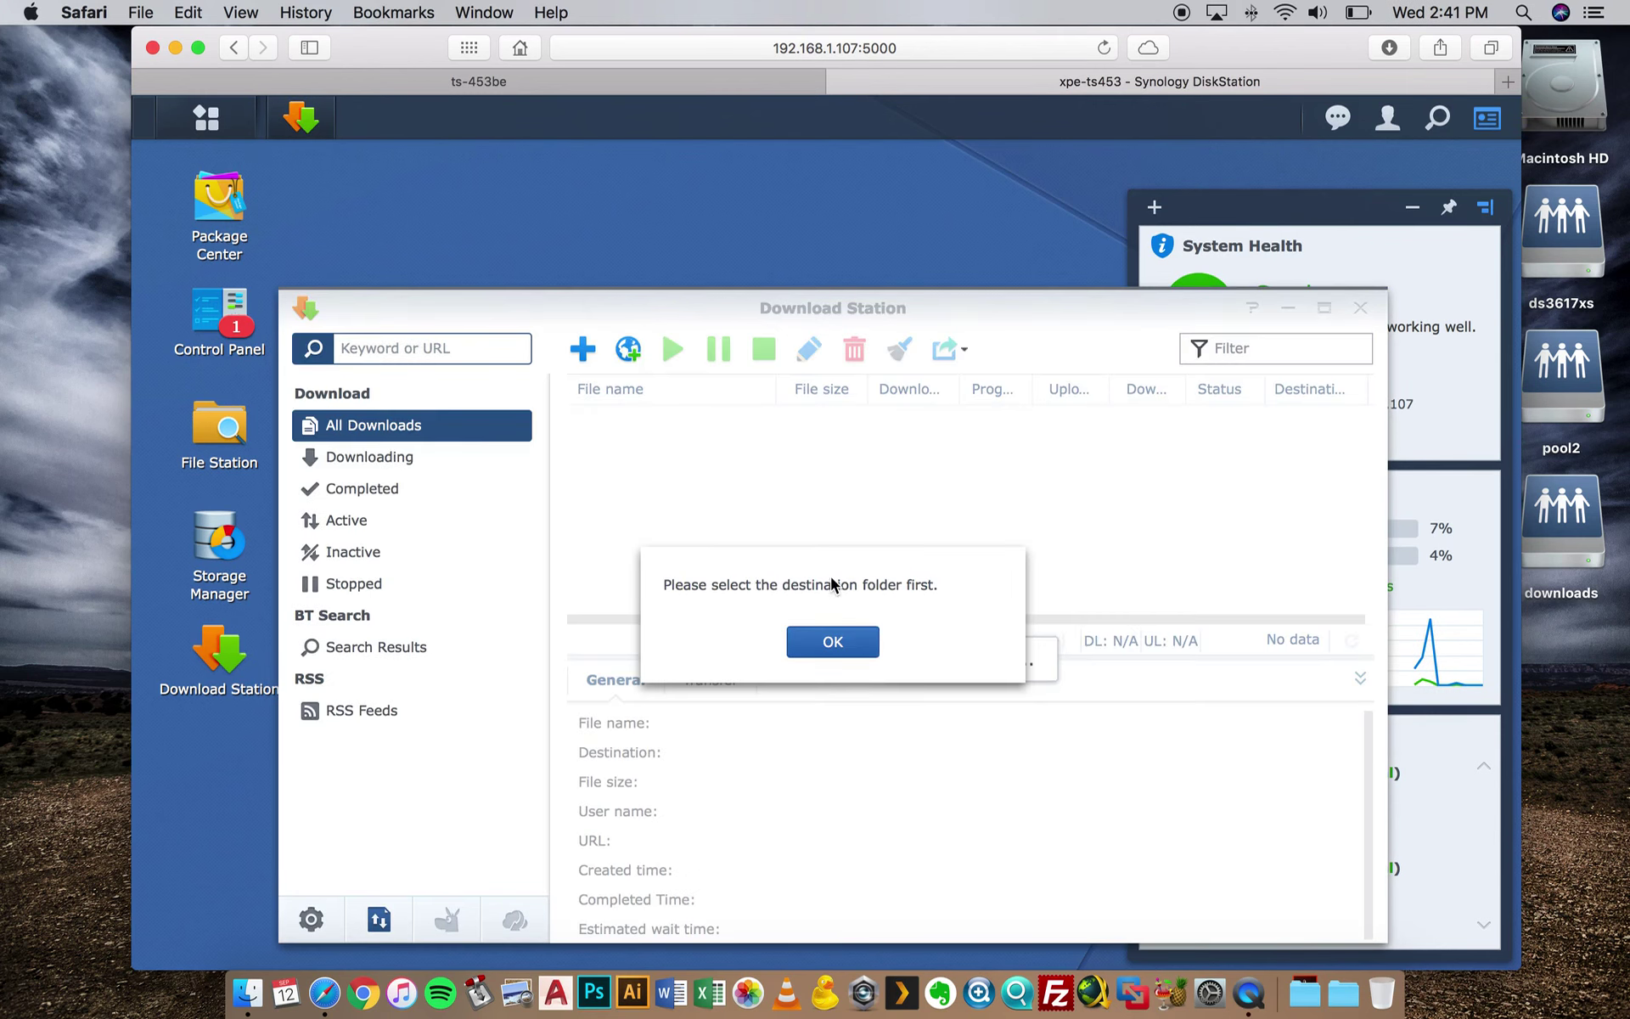
click(859, 645)
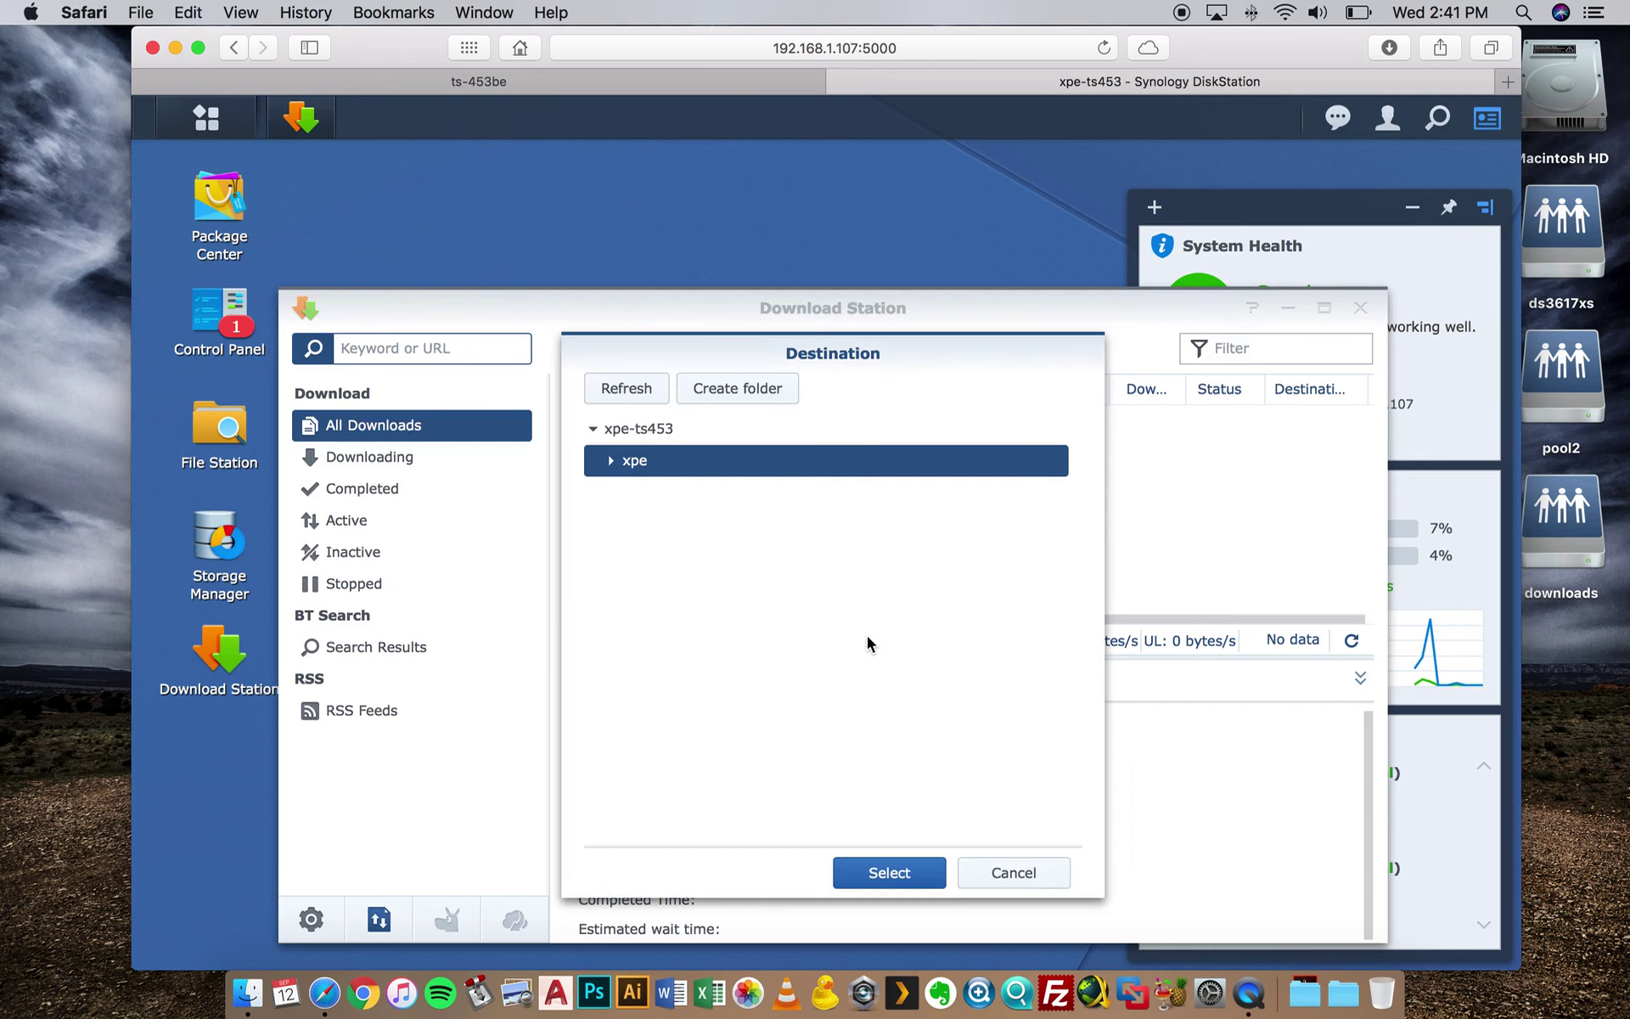
click(1014, 874)
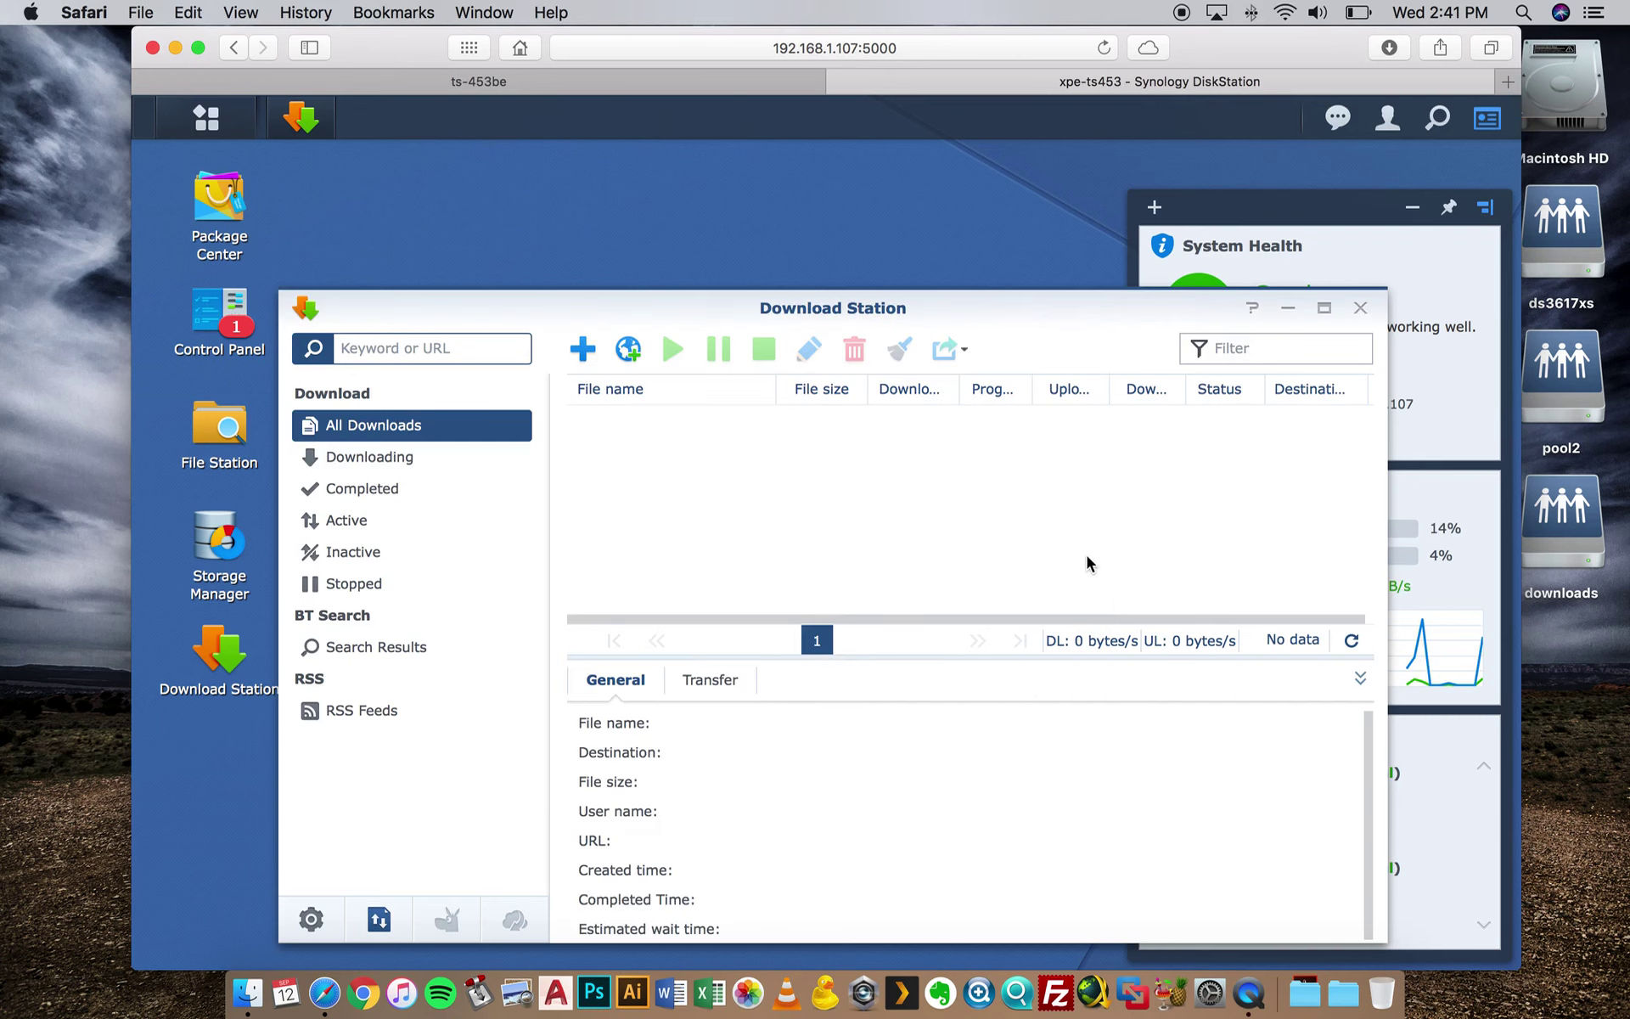
click(1369, 306)
Open Package Center, move its window higher, and look through the installed and recommended packages
click(241, 217)
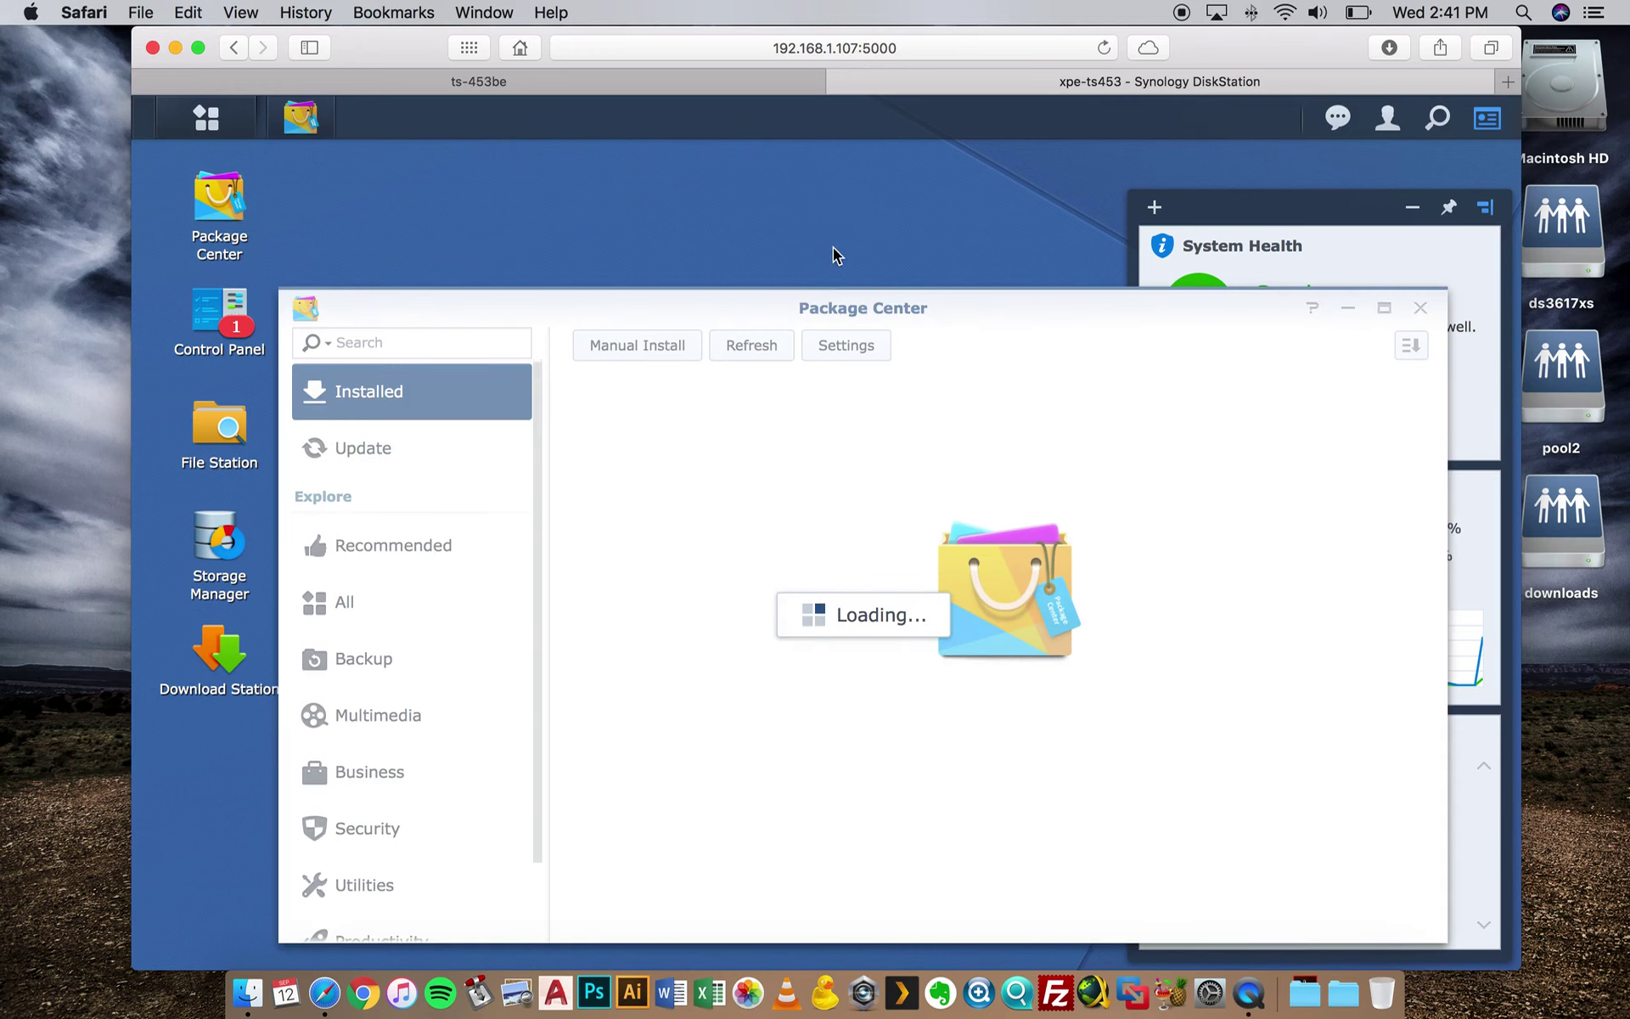
drag(819, 307, 819, 127)
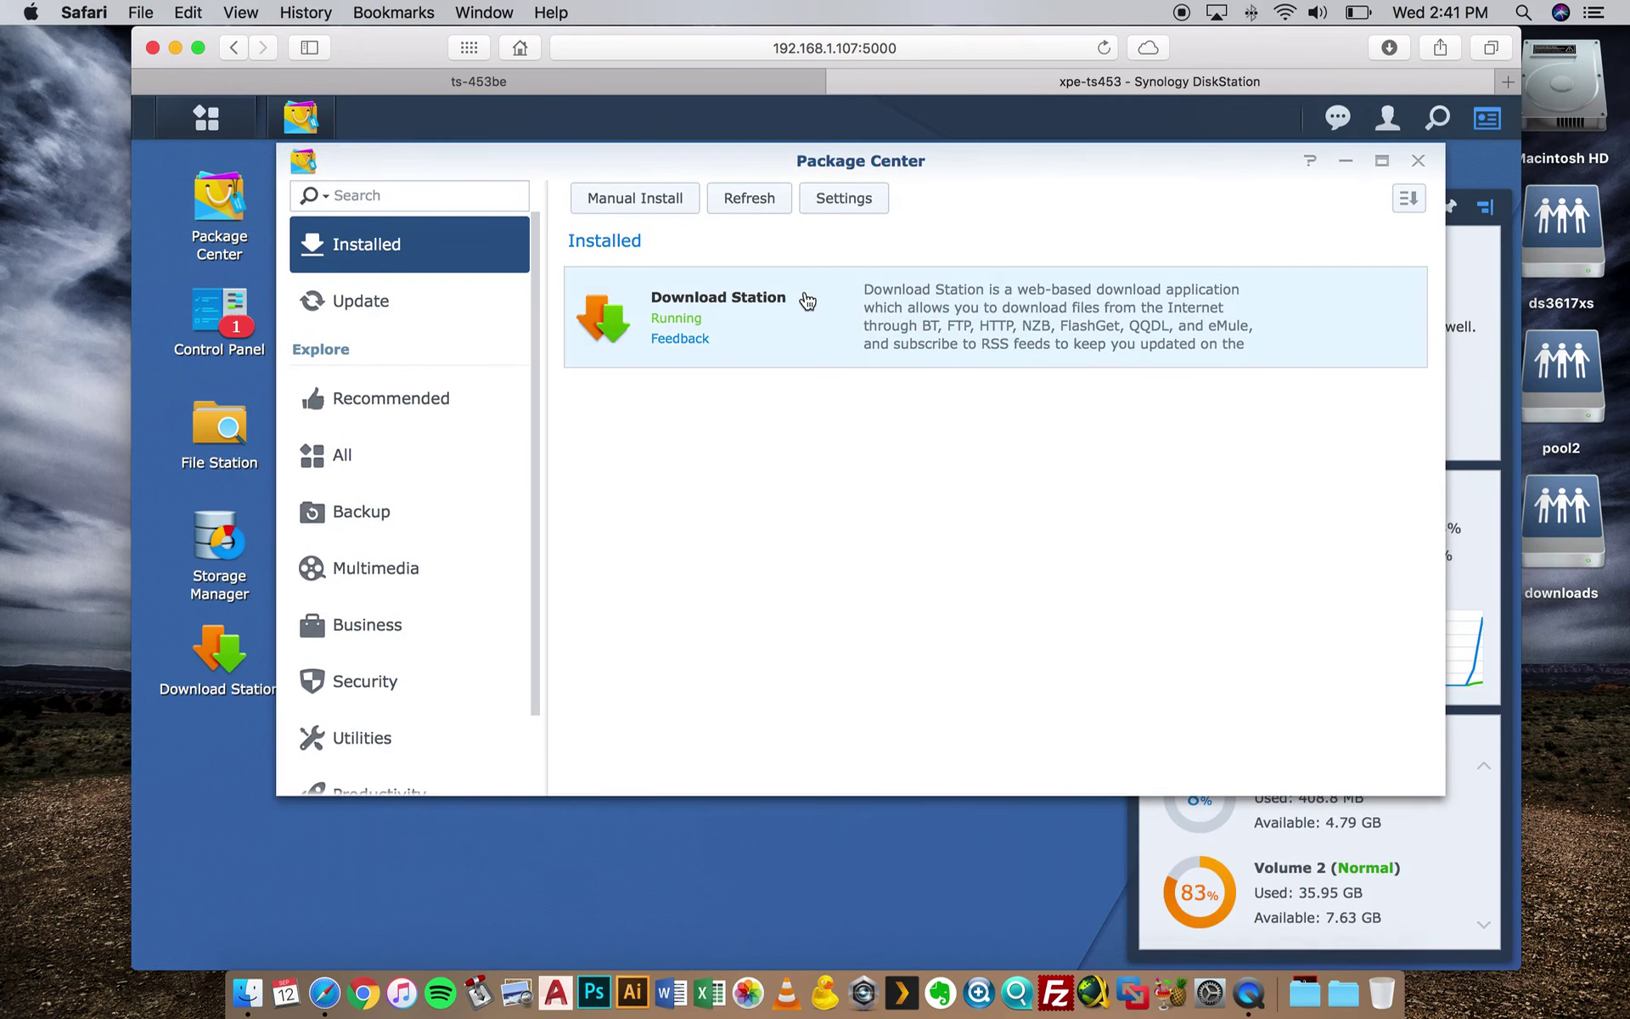
click(380, 396)
scroll(866, 561, down, 3)
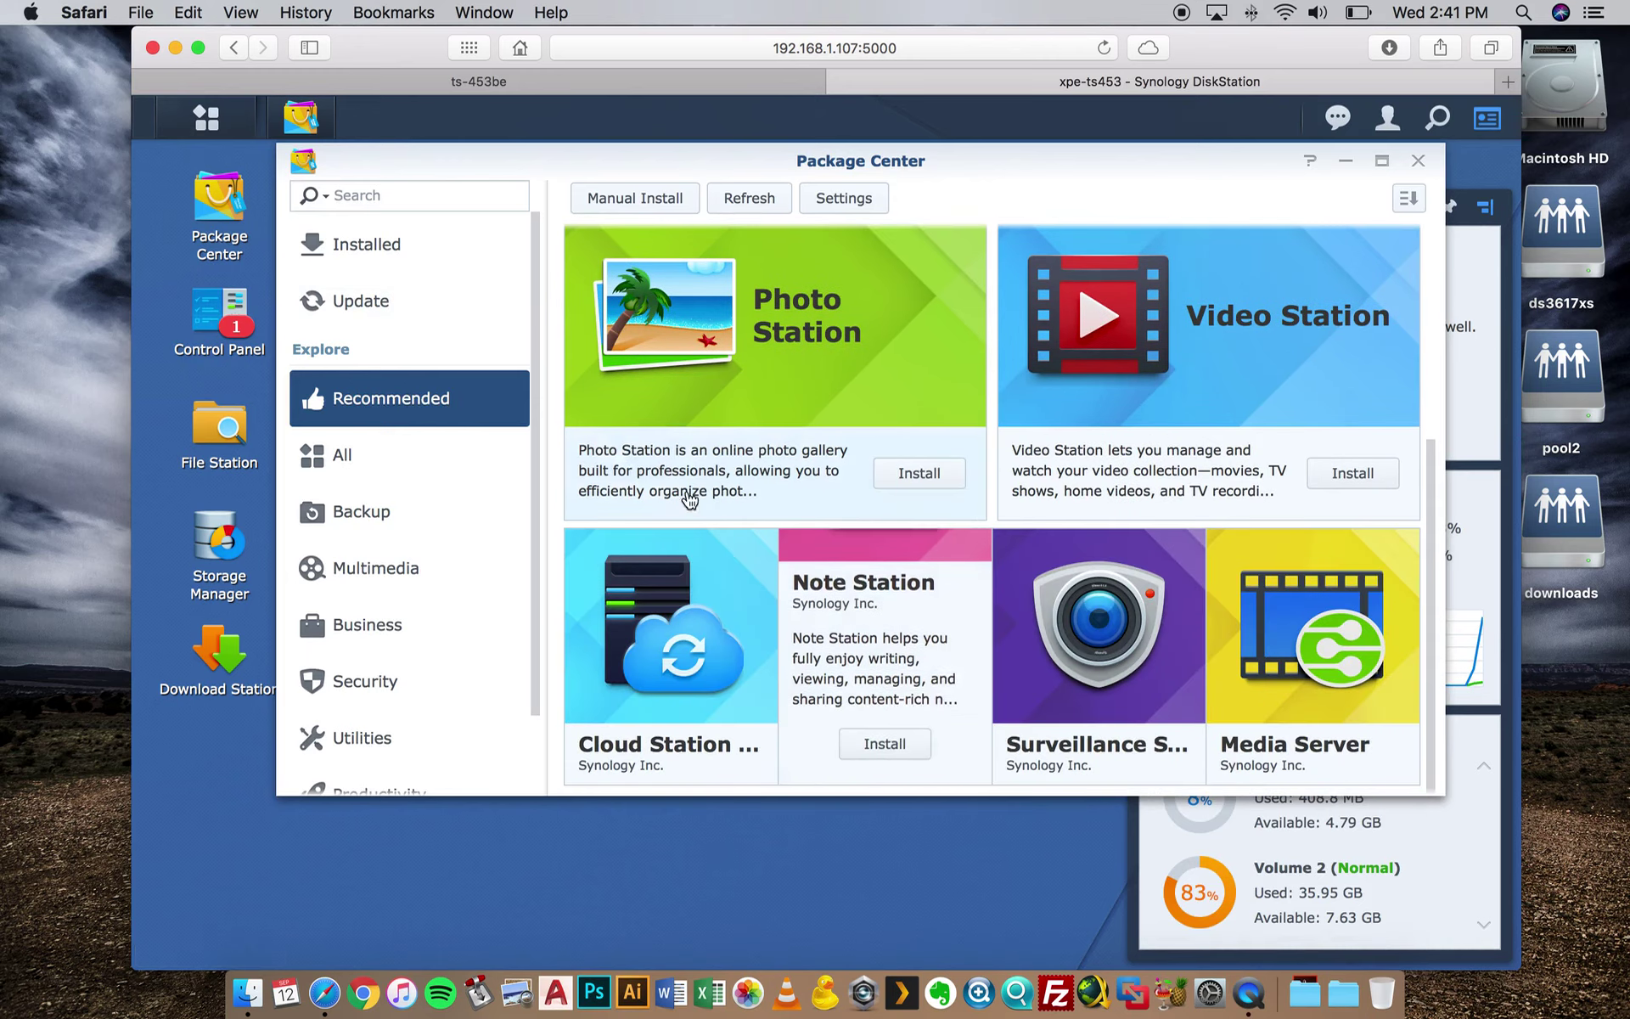
Maximize Package Center and look through the full list of available packages down past Hyper Backup
click(340, 454)
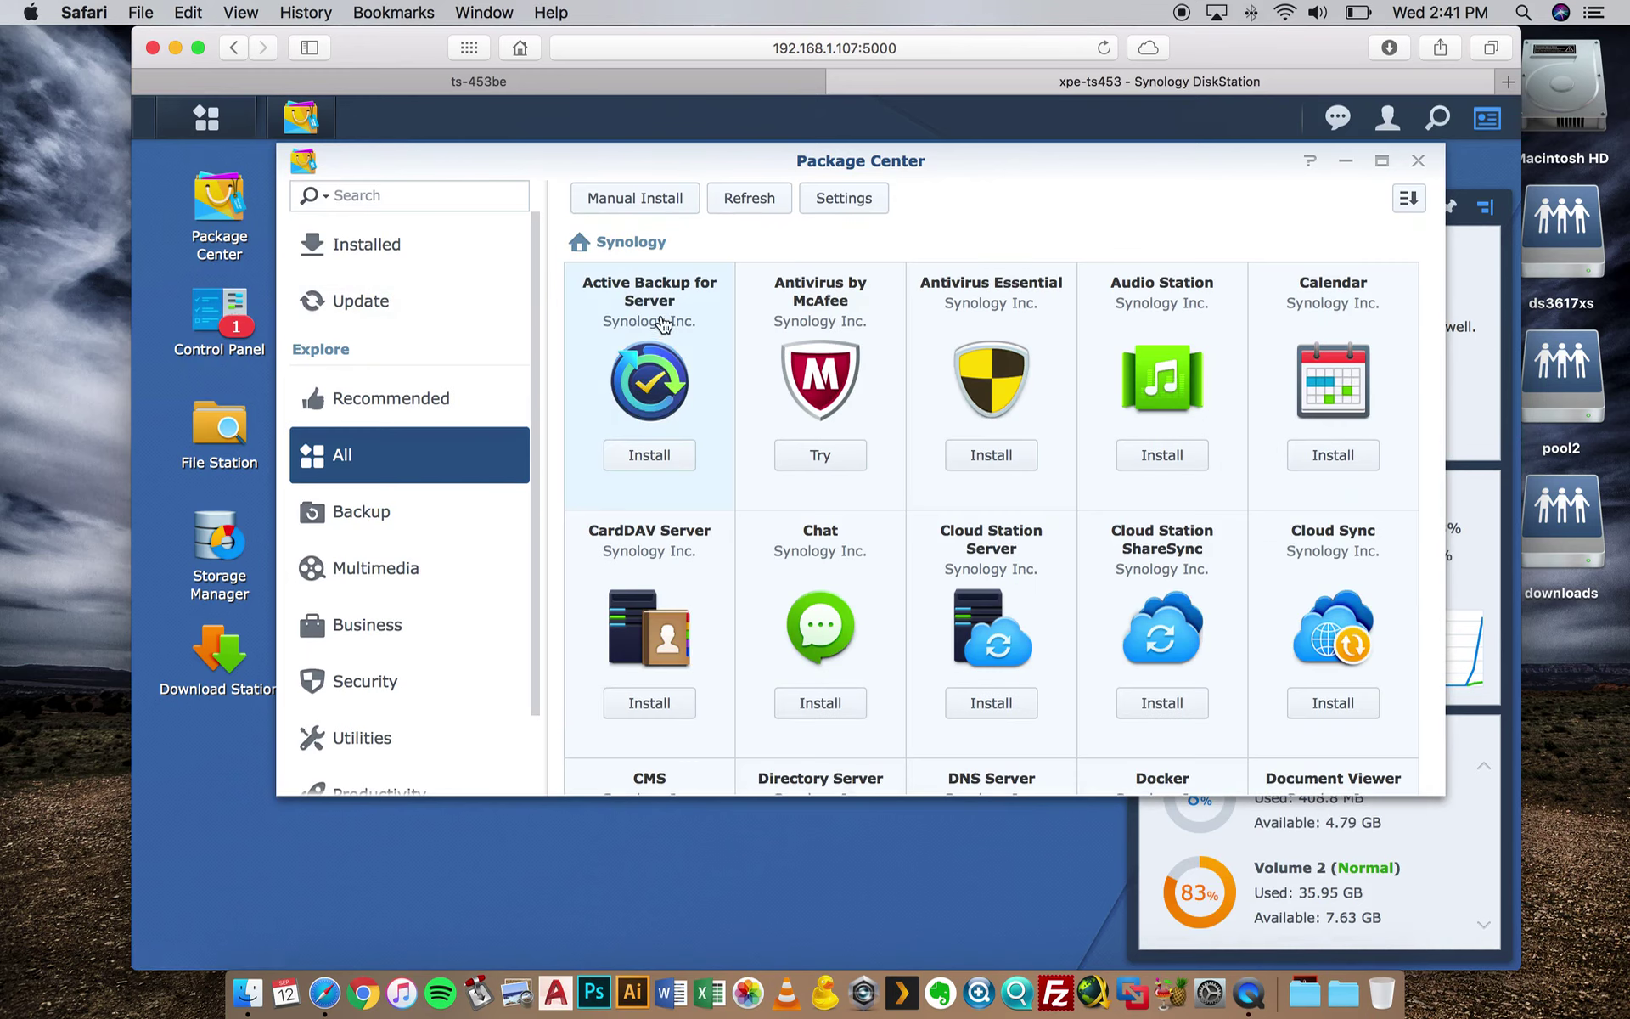
double_click(656, 162)
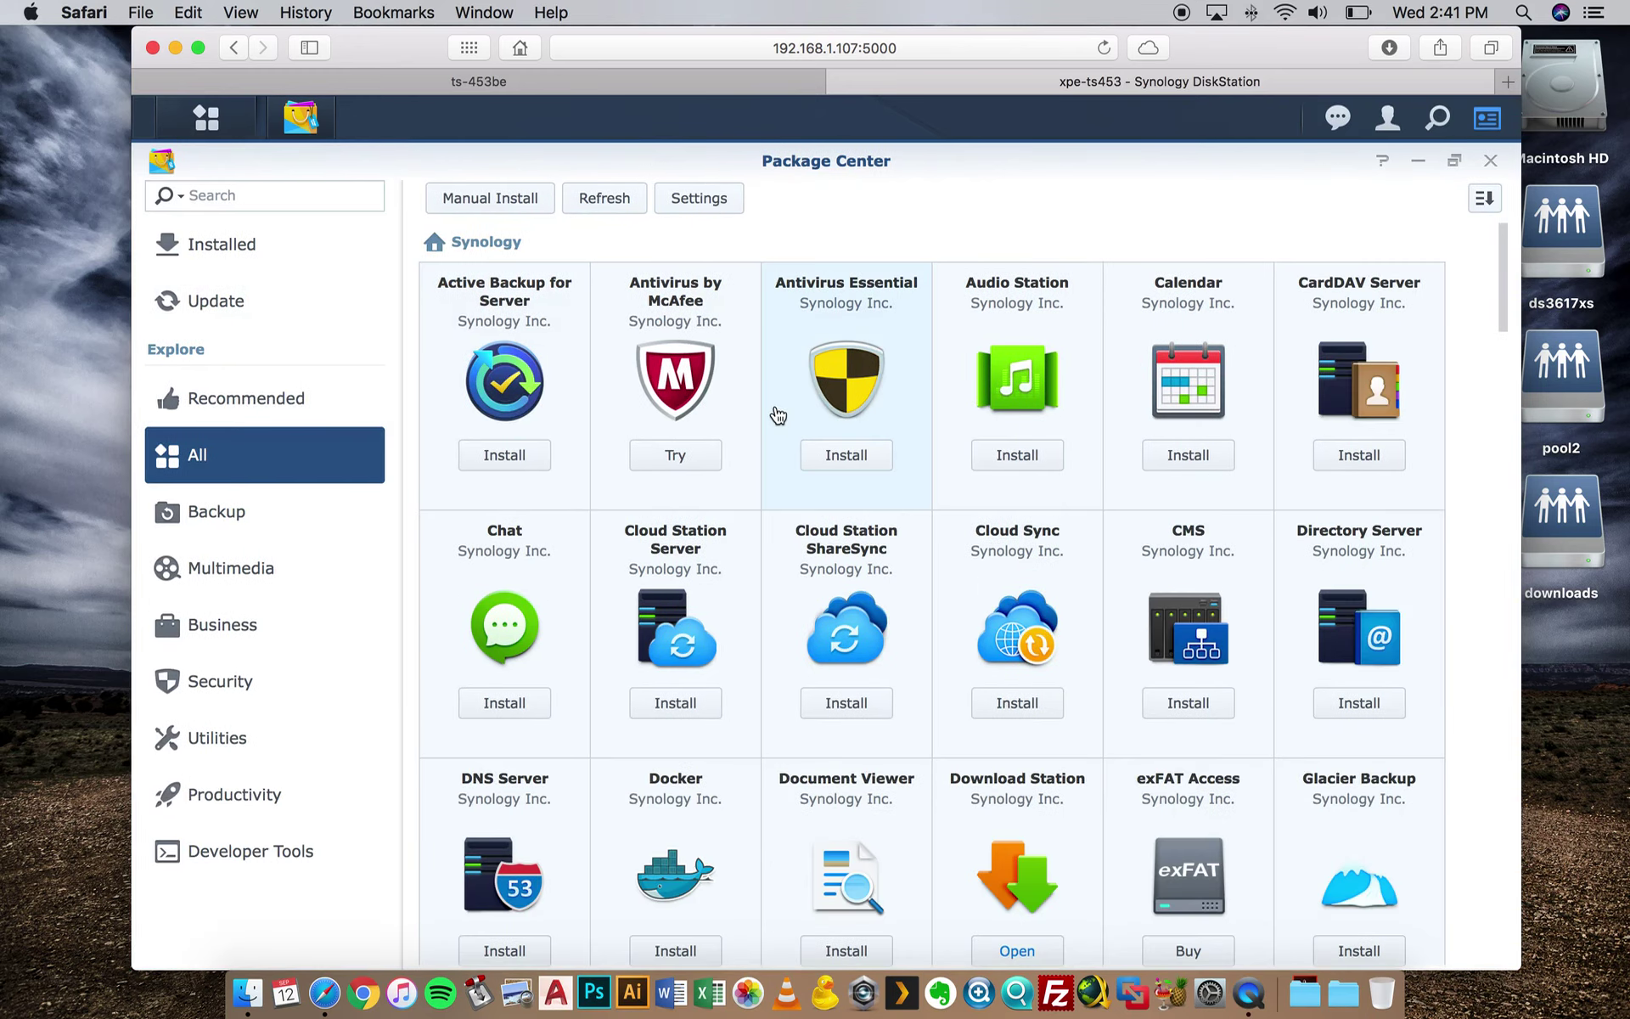
scroll(810, 495, down, 2)
scroll(811, 495, down, 4)
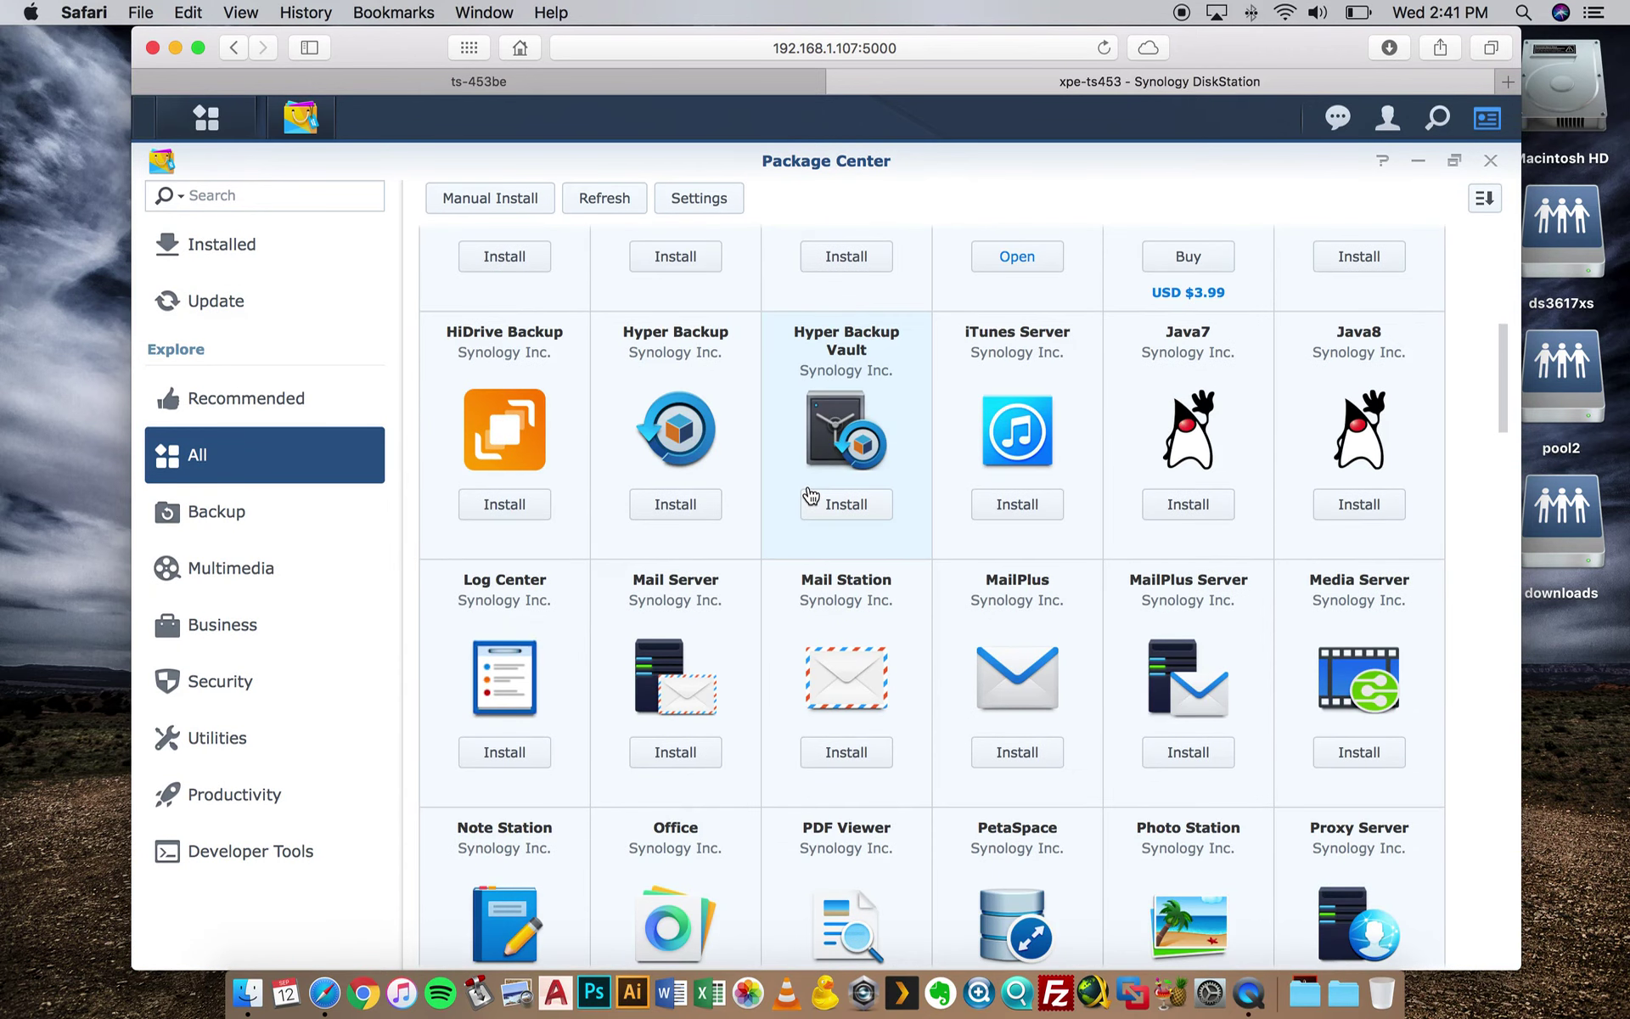
scroll(811, 495, down, 3)
scroll(811, 495, up, 3)
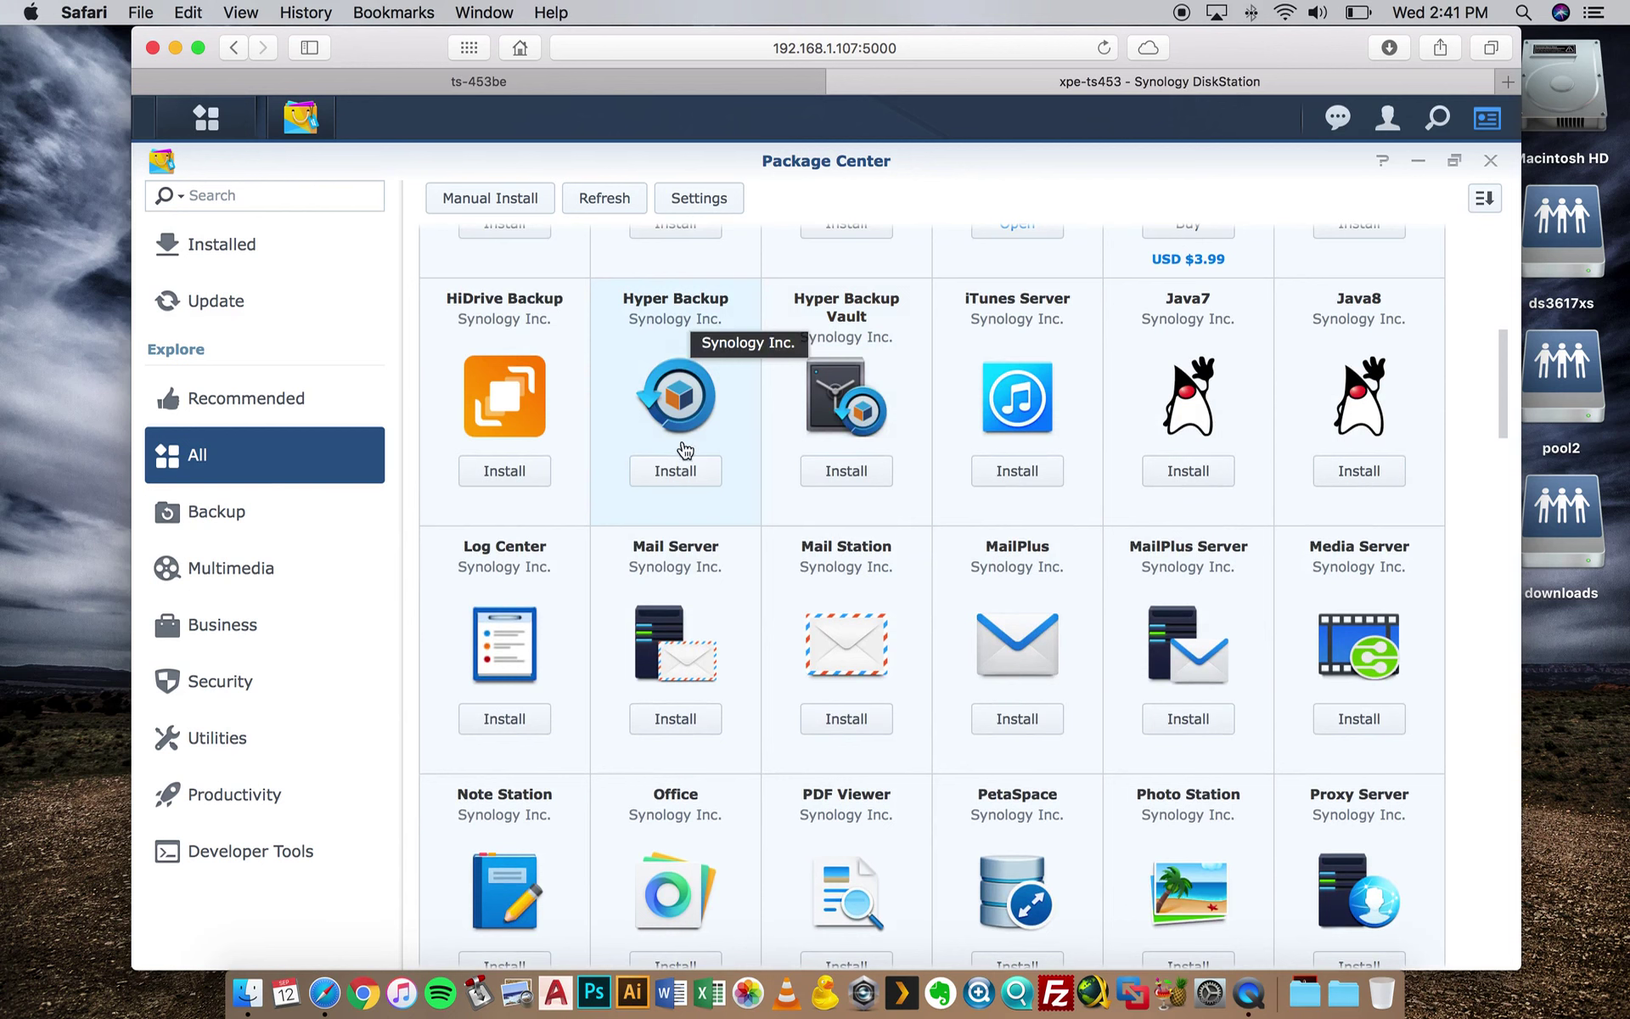
Install the Hyper Backup package on Volume 1 and close Package Center
click(676, 472)
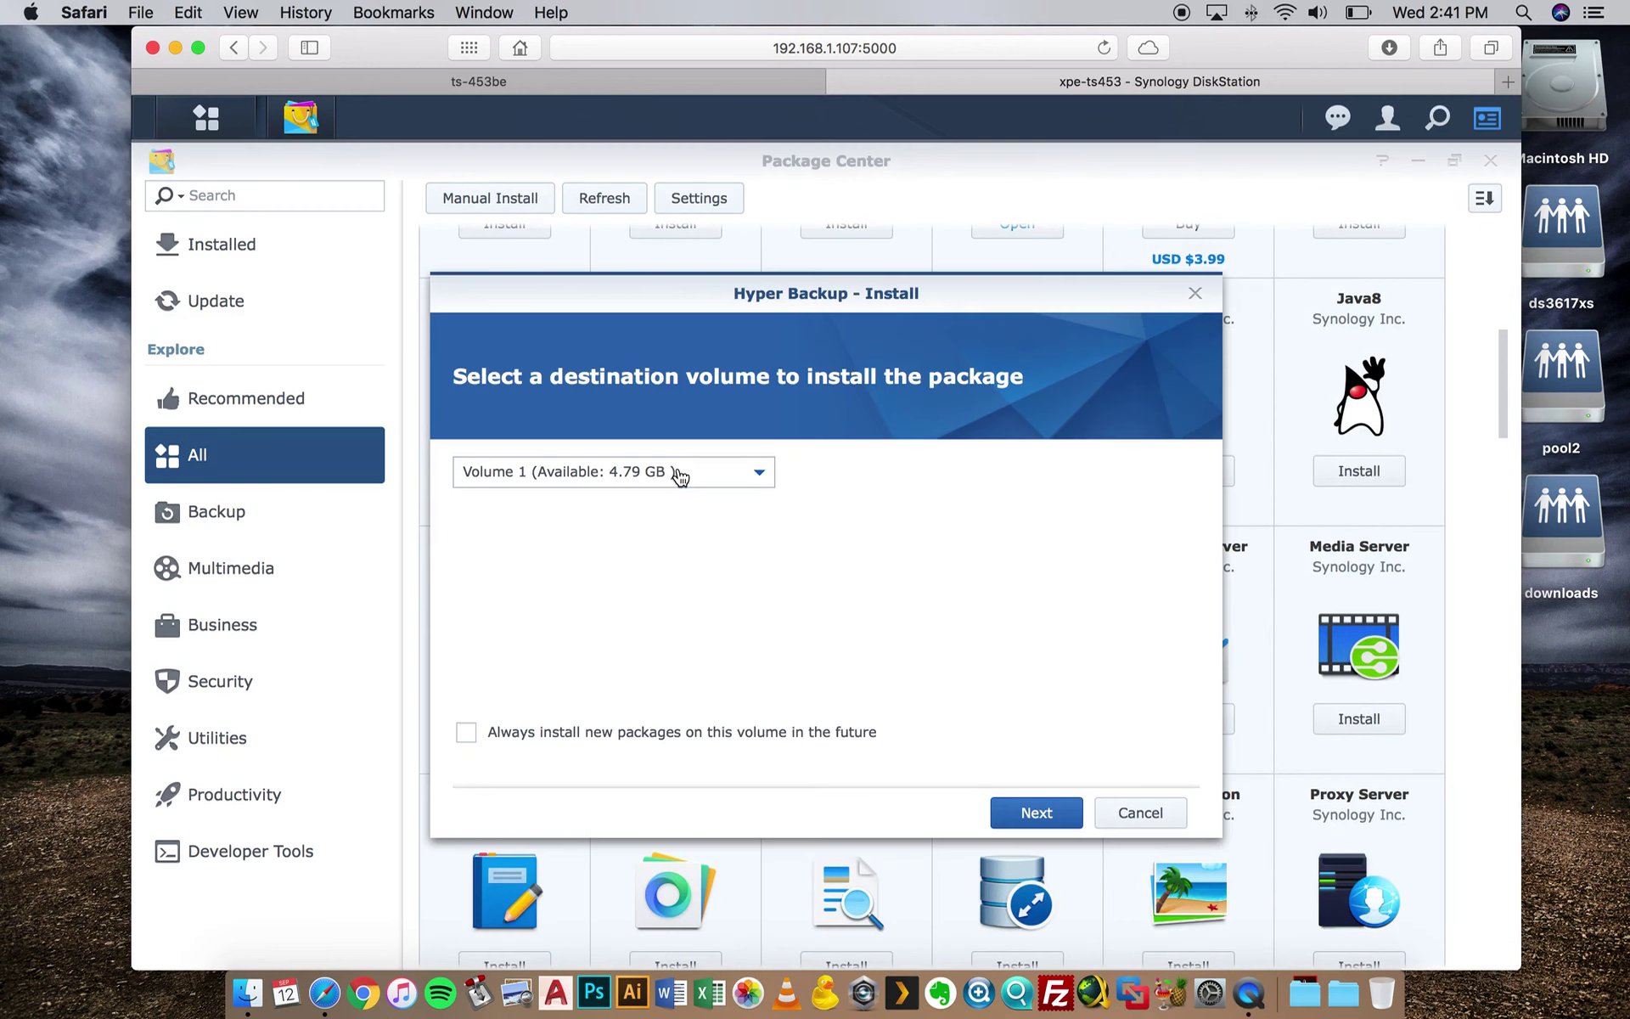
click(554, 473)
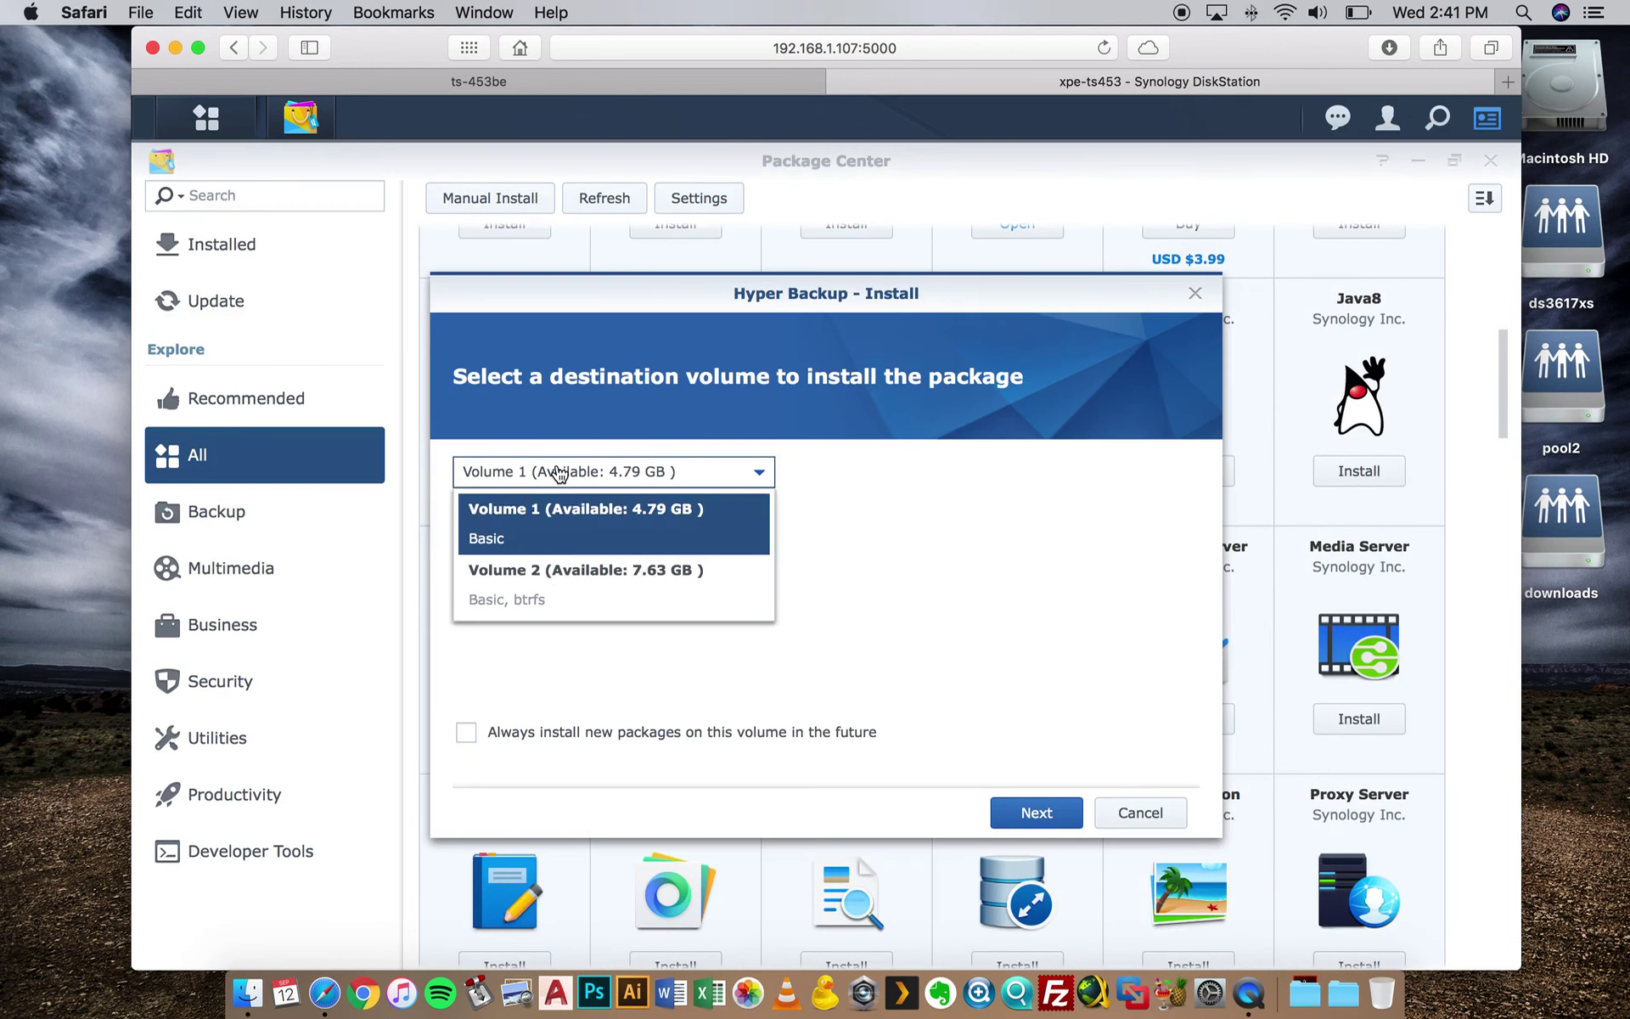
click(586, 525)
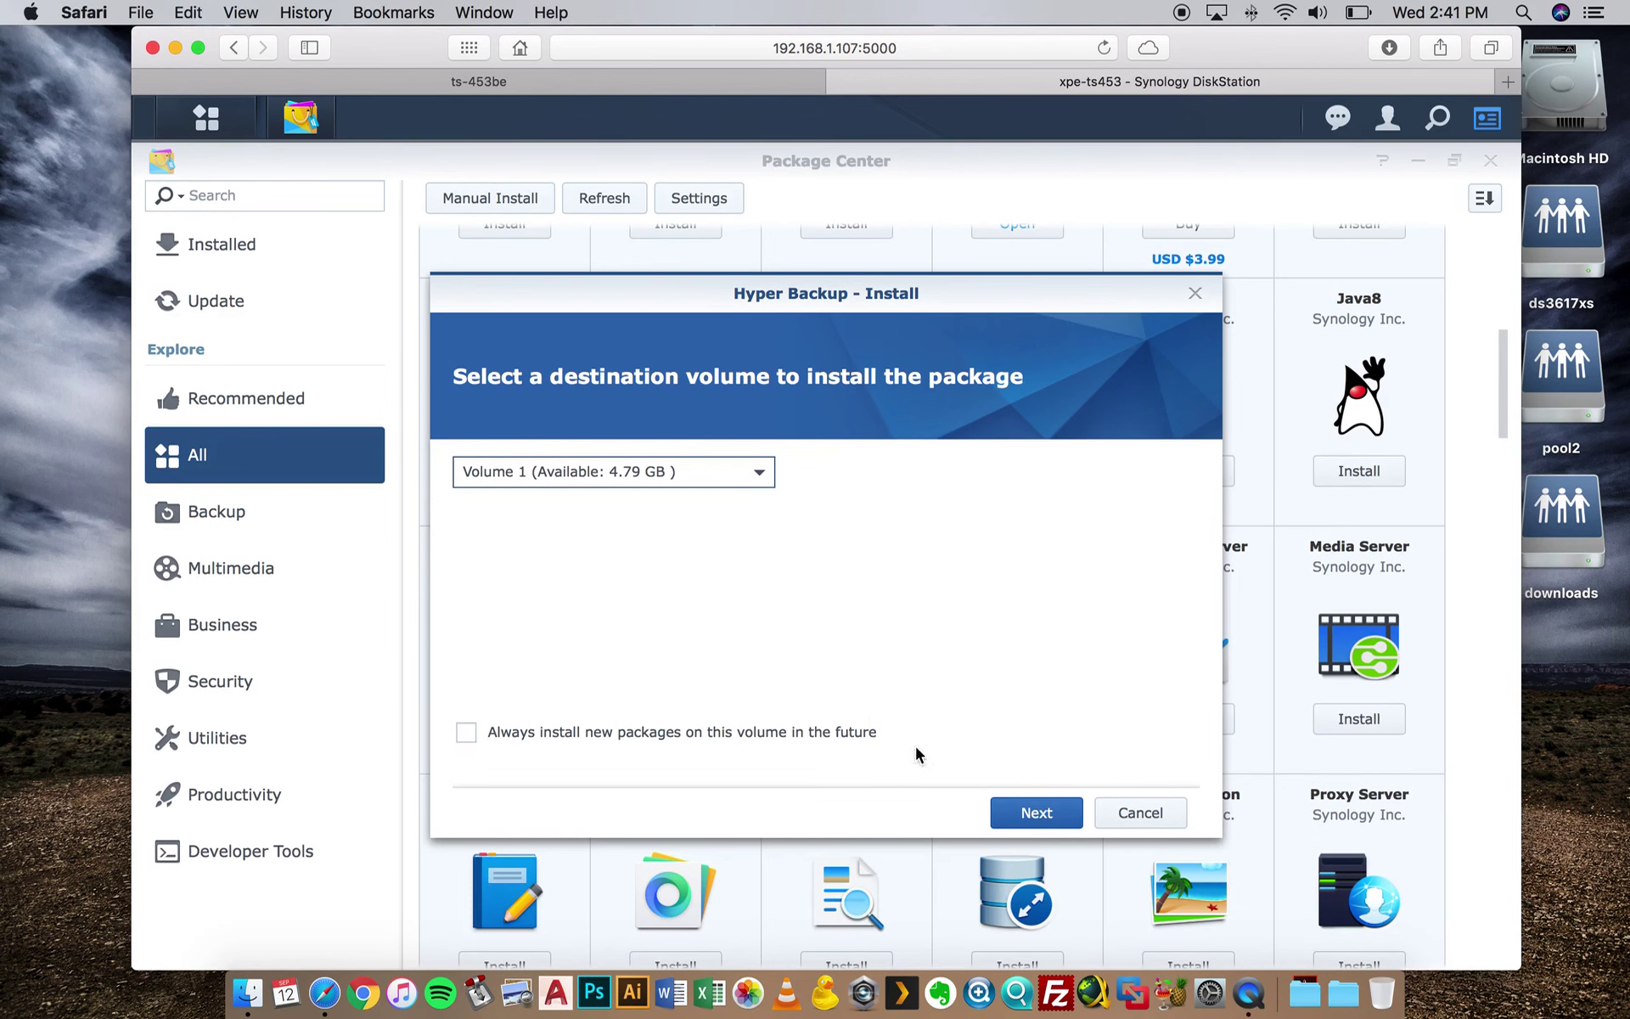
click(1019, 809)
click(1011, 812)
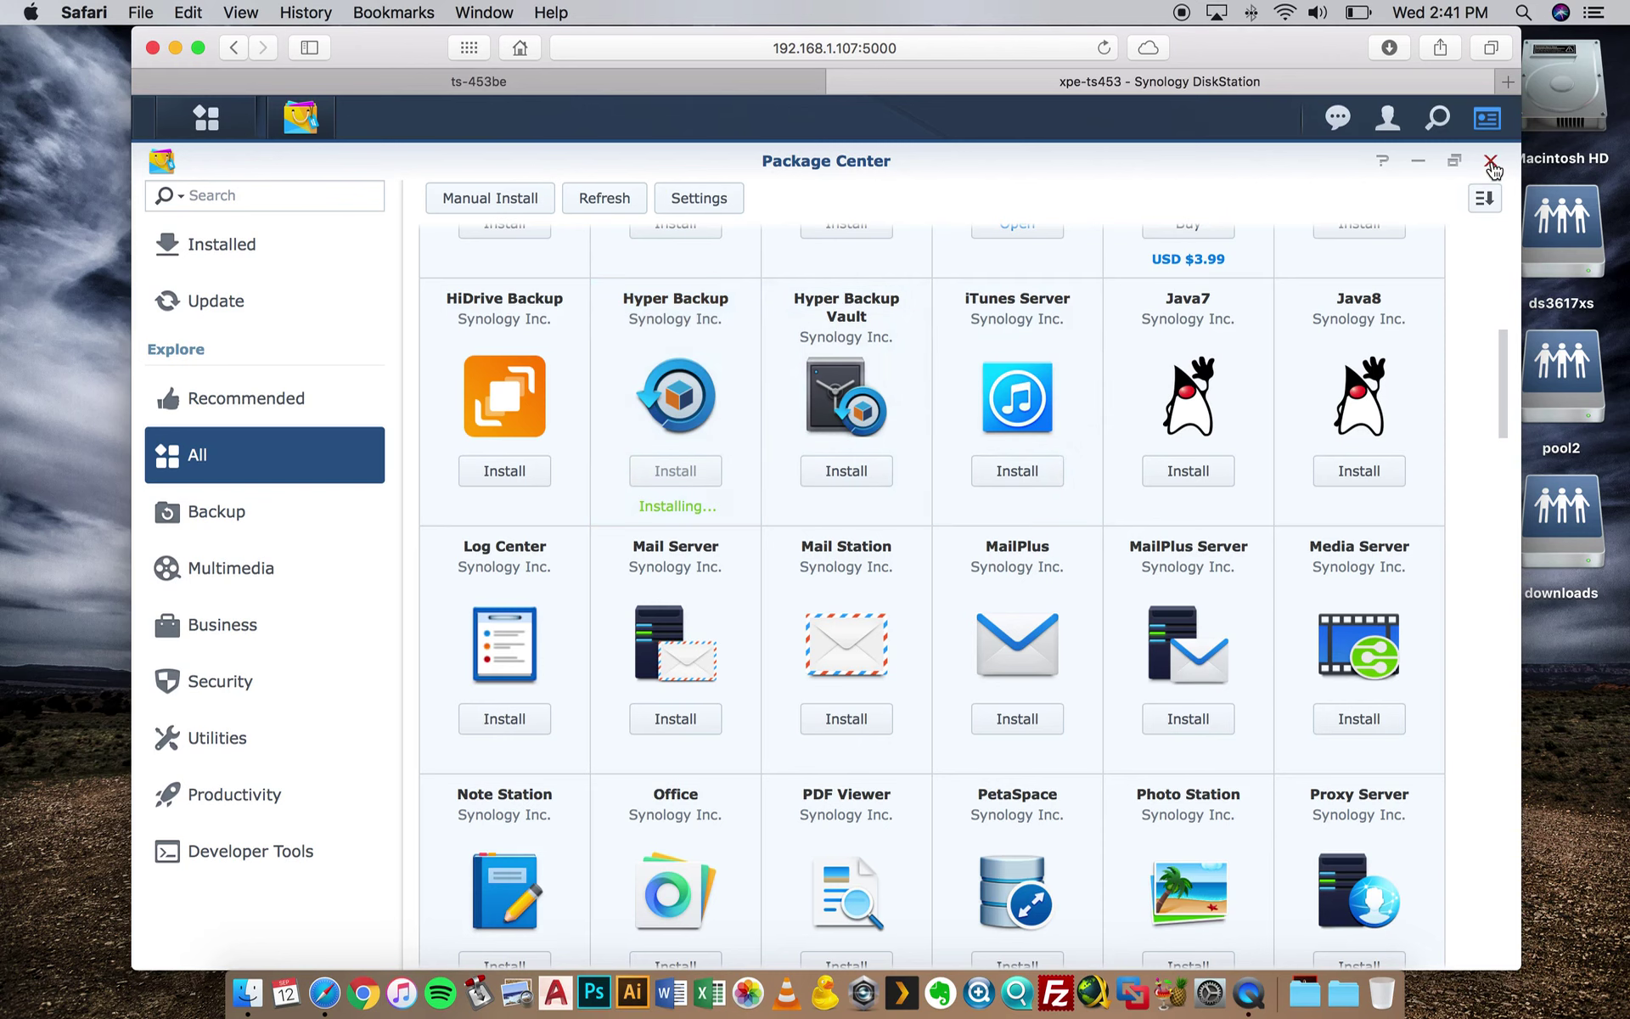
click(1491, 162)
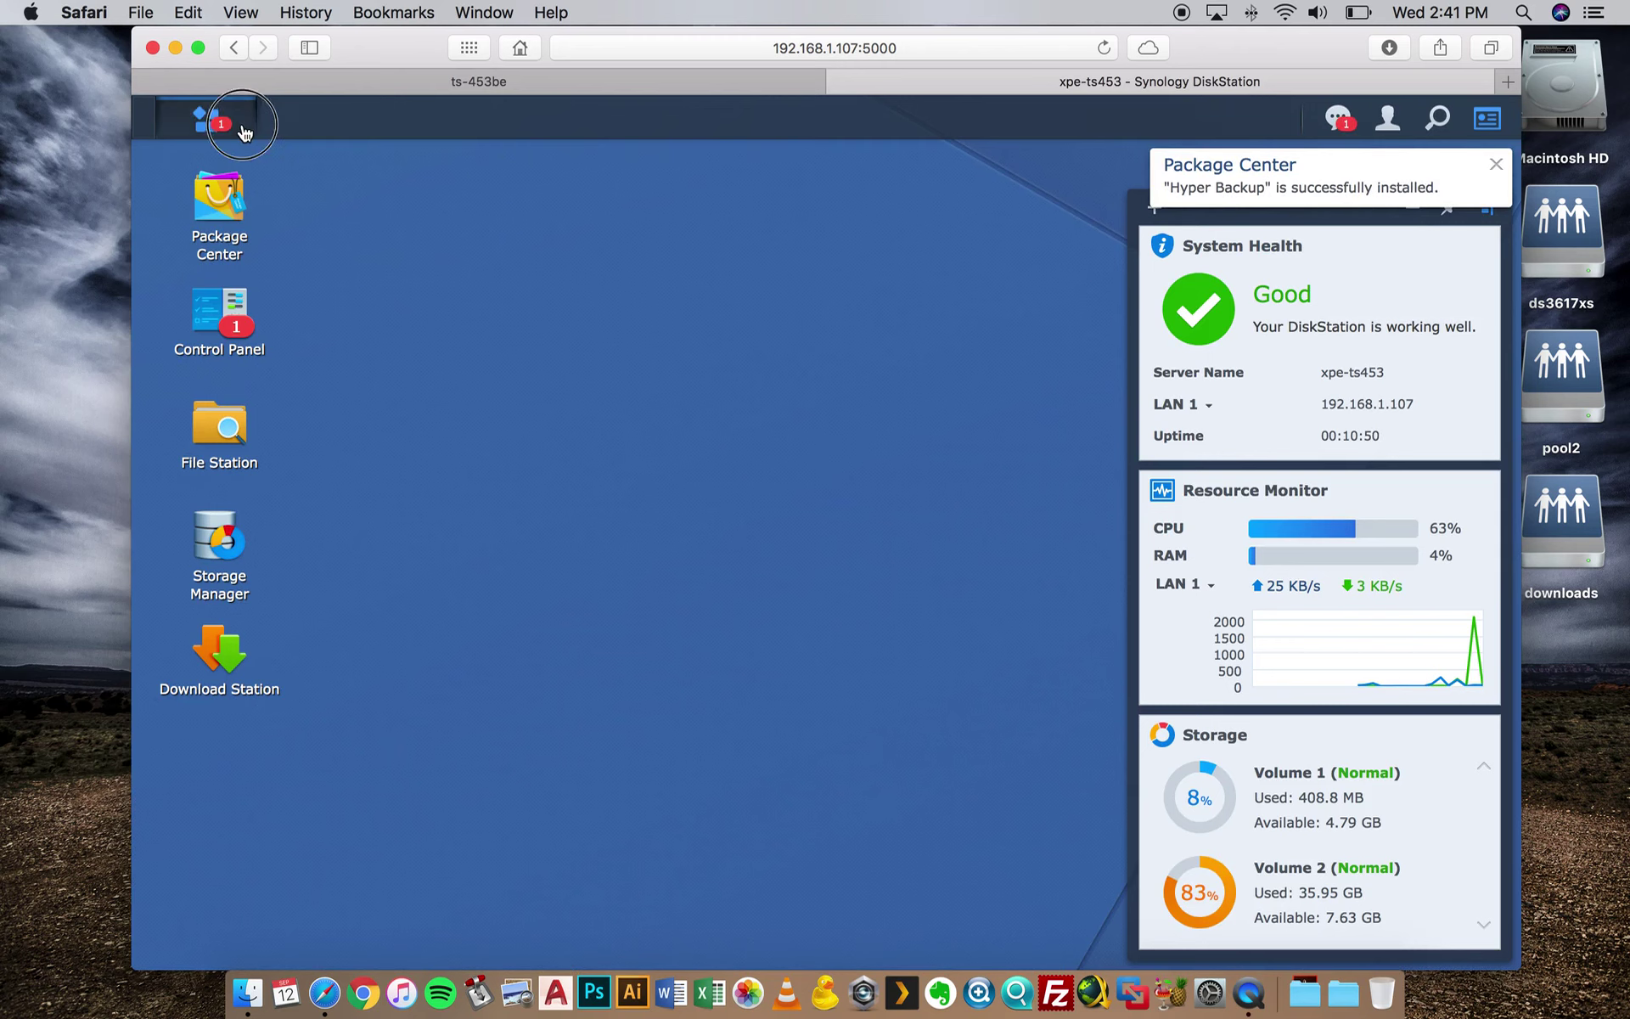
Open Hyper Backup, review the backup destination types and the Remote NAS device settings, then cancel the wizard and close the application
click(208, 118)
click(413, 563)
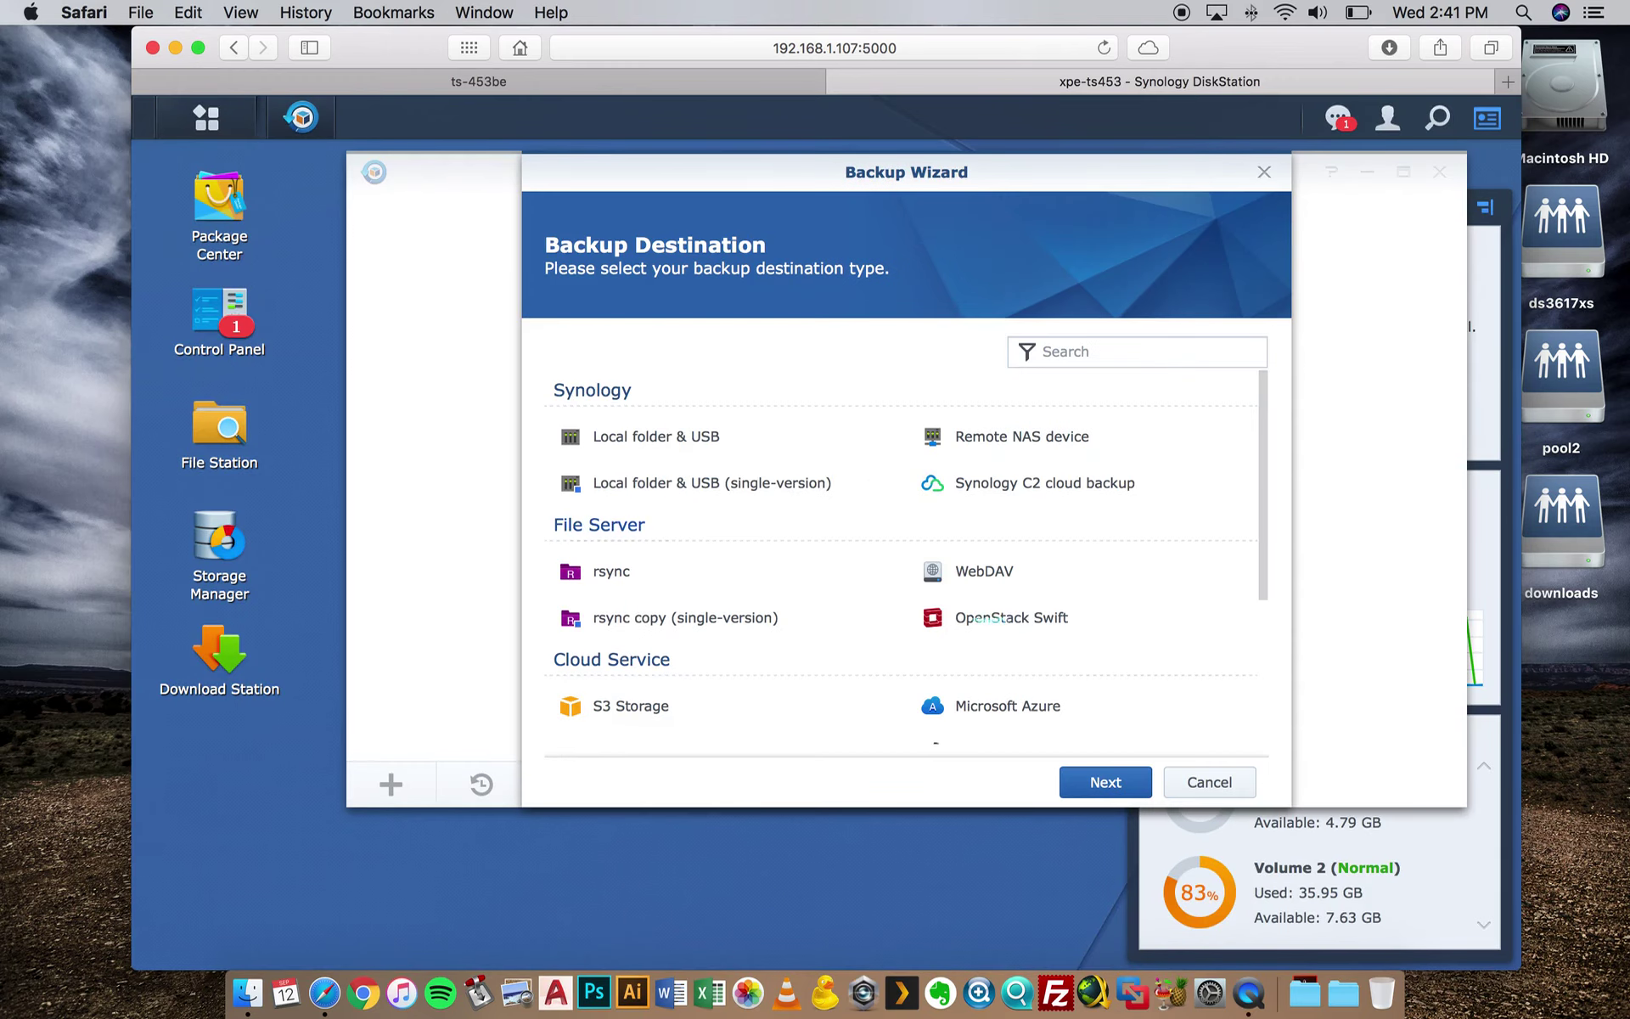
scroll(1061, 669, down, 5)
scroll(1062, 669, up, 5)
click(1013, 454)
click(1112, 783)
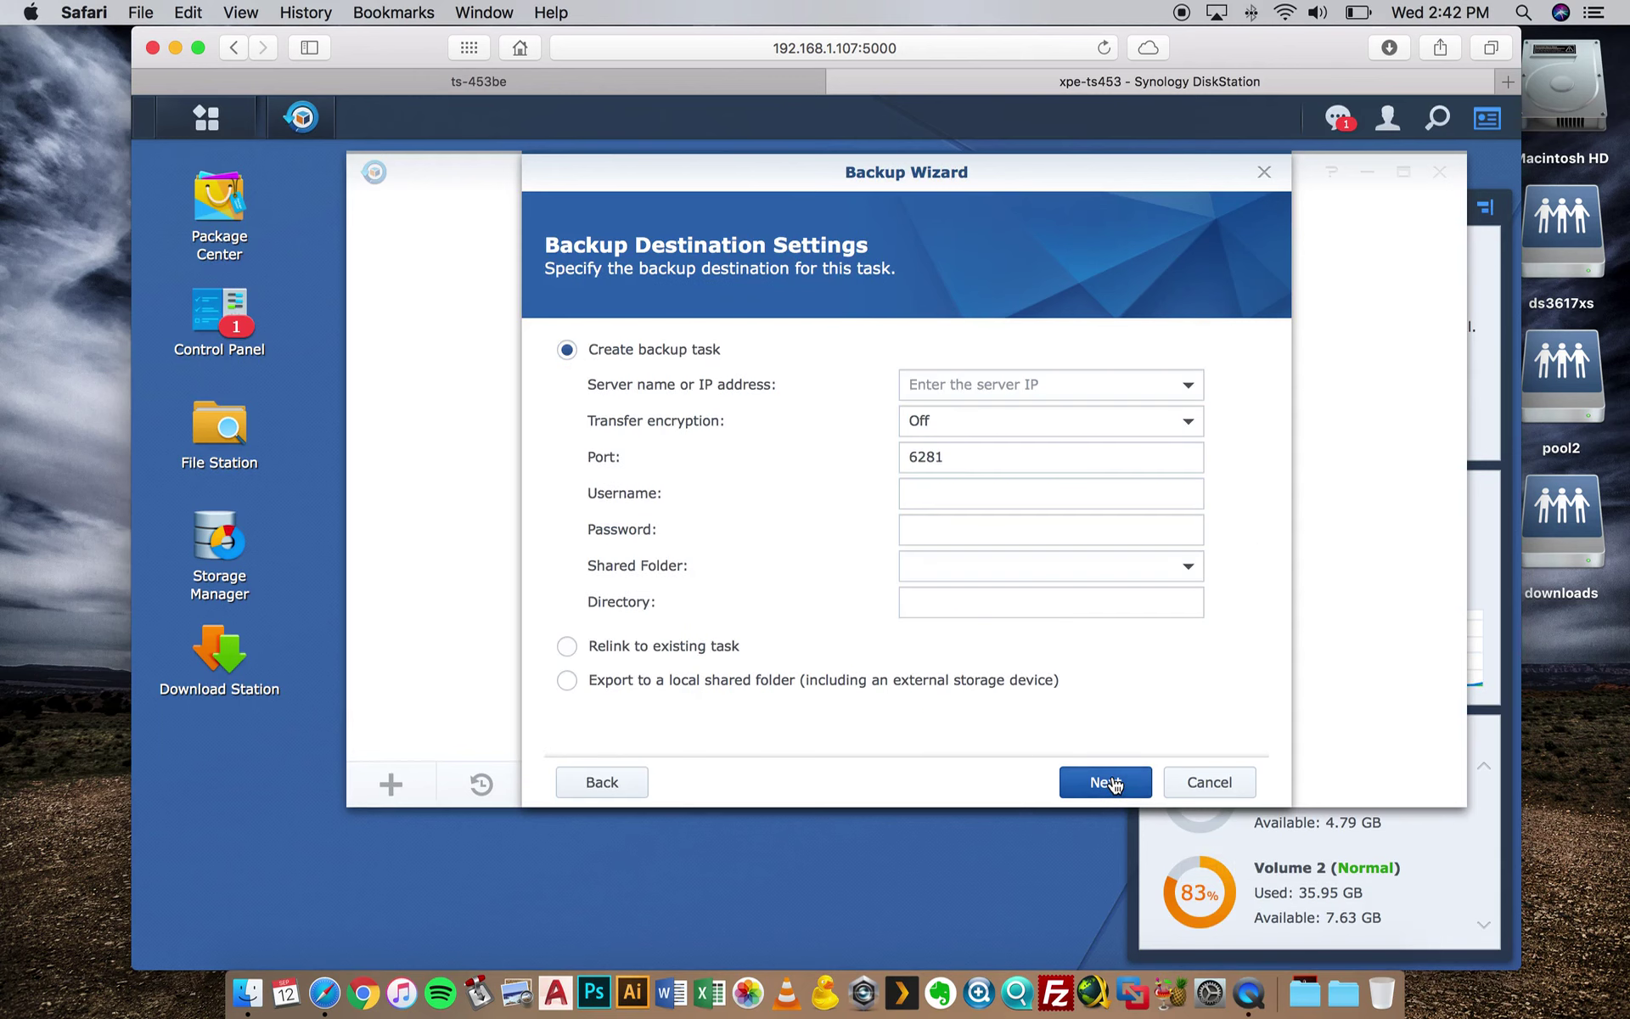
click(1226, 782)
click(1440, 171)
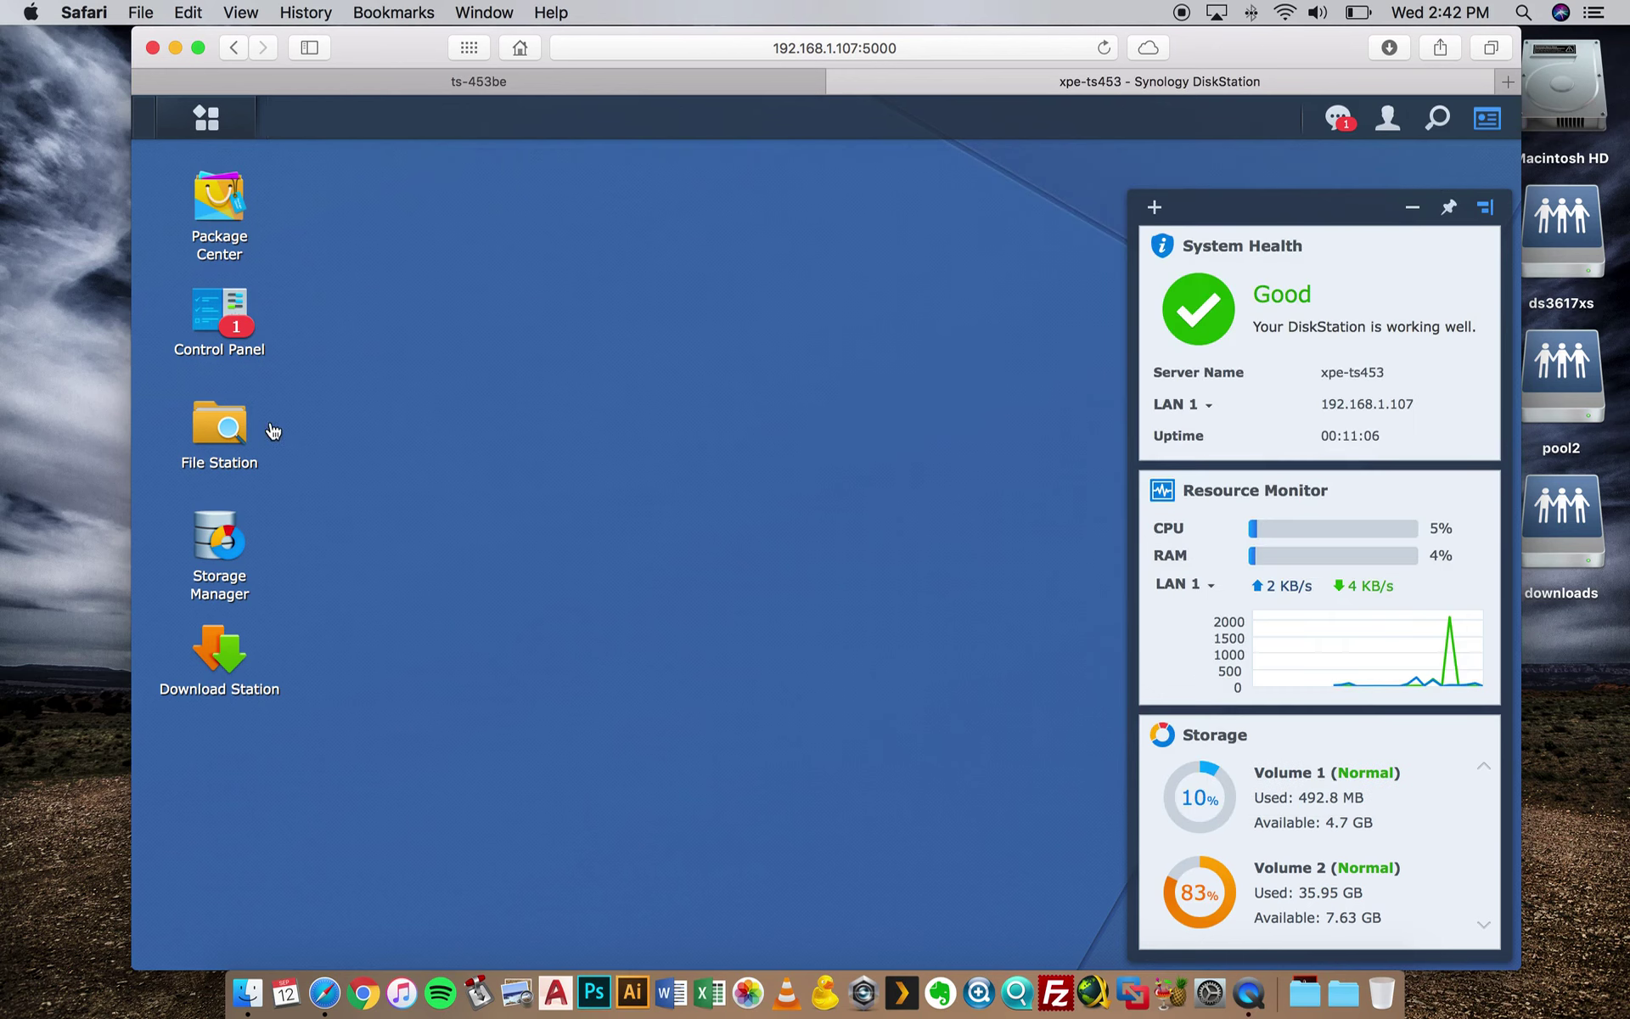
Open Resource Monitor, move its window higher, check the performance overview and memory usage, and close it
click(1162, 493)
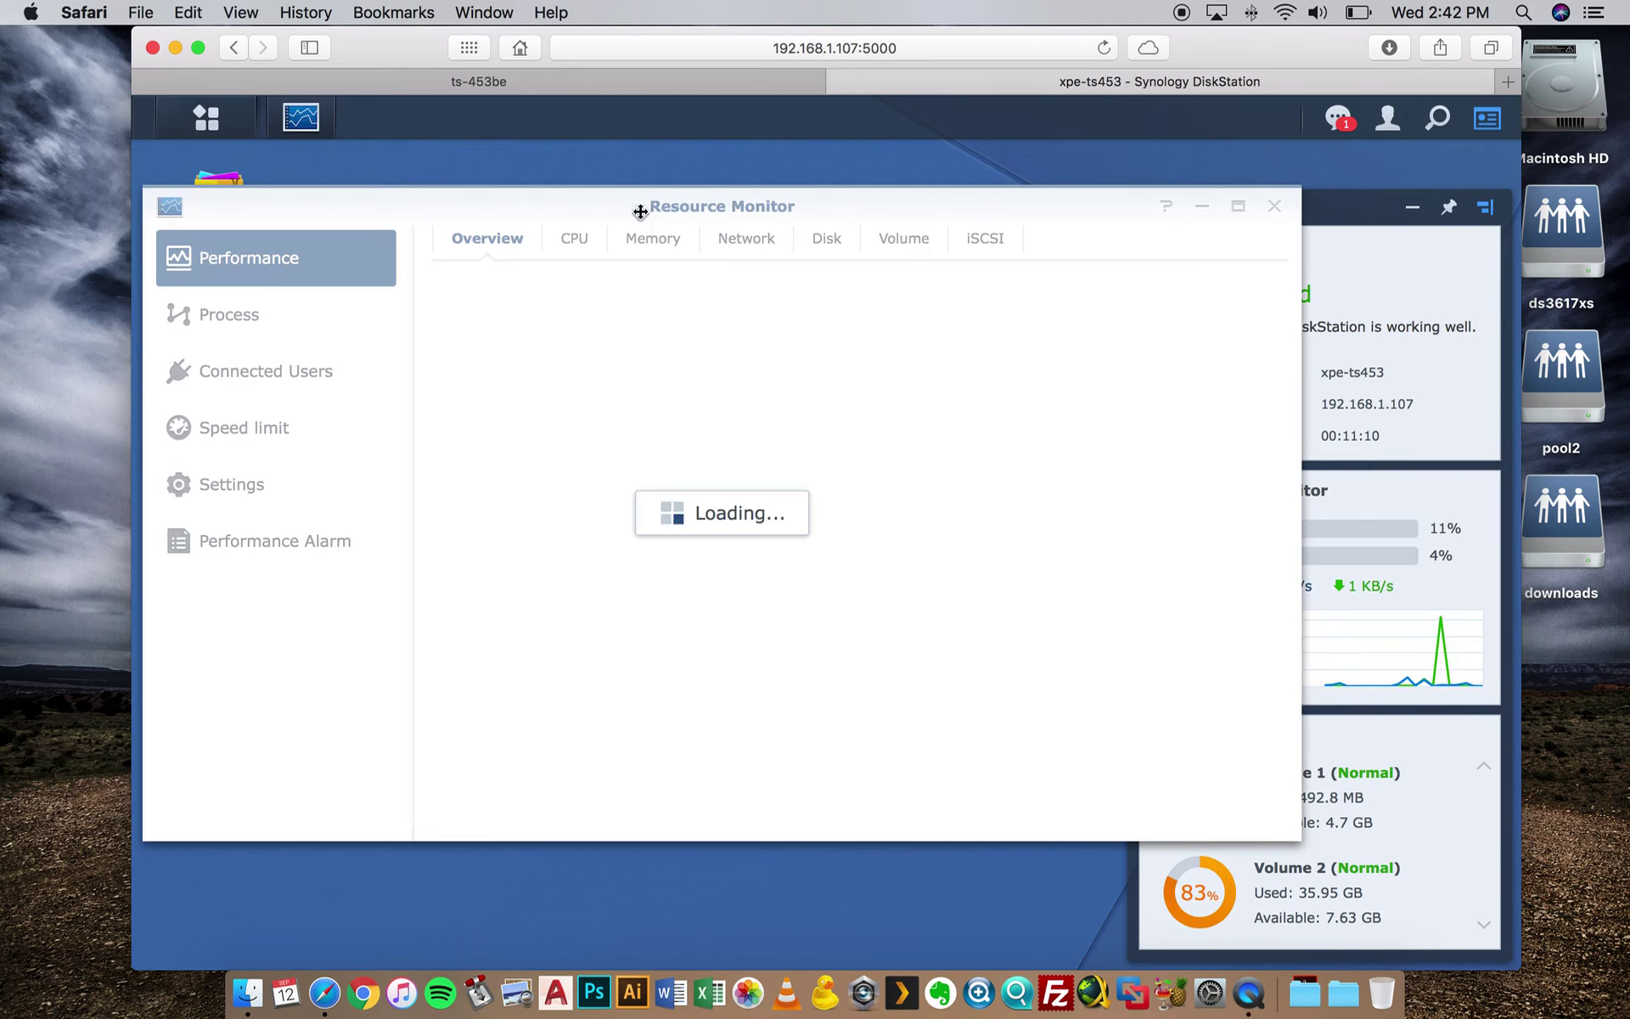
drag(640, 207, 741, 140)
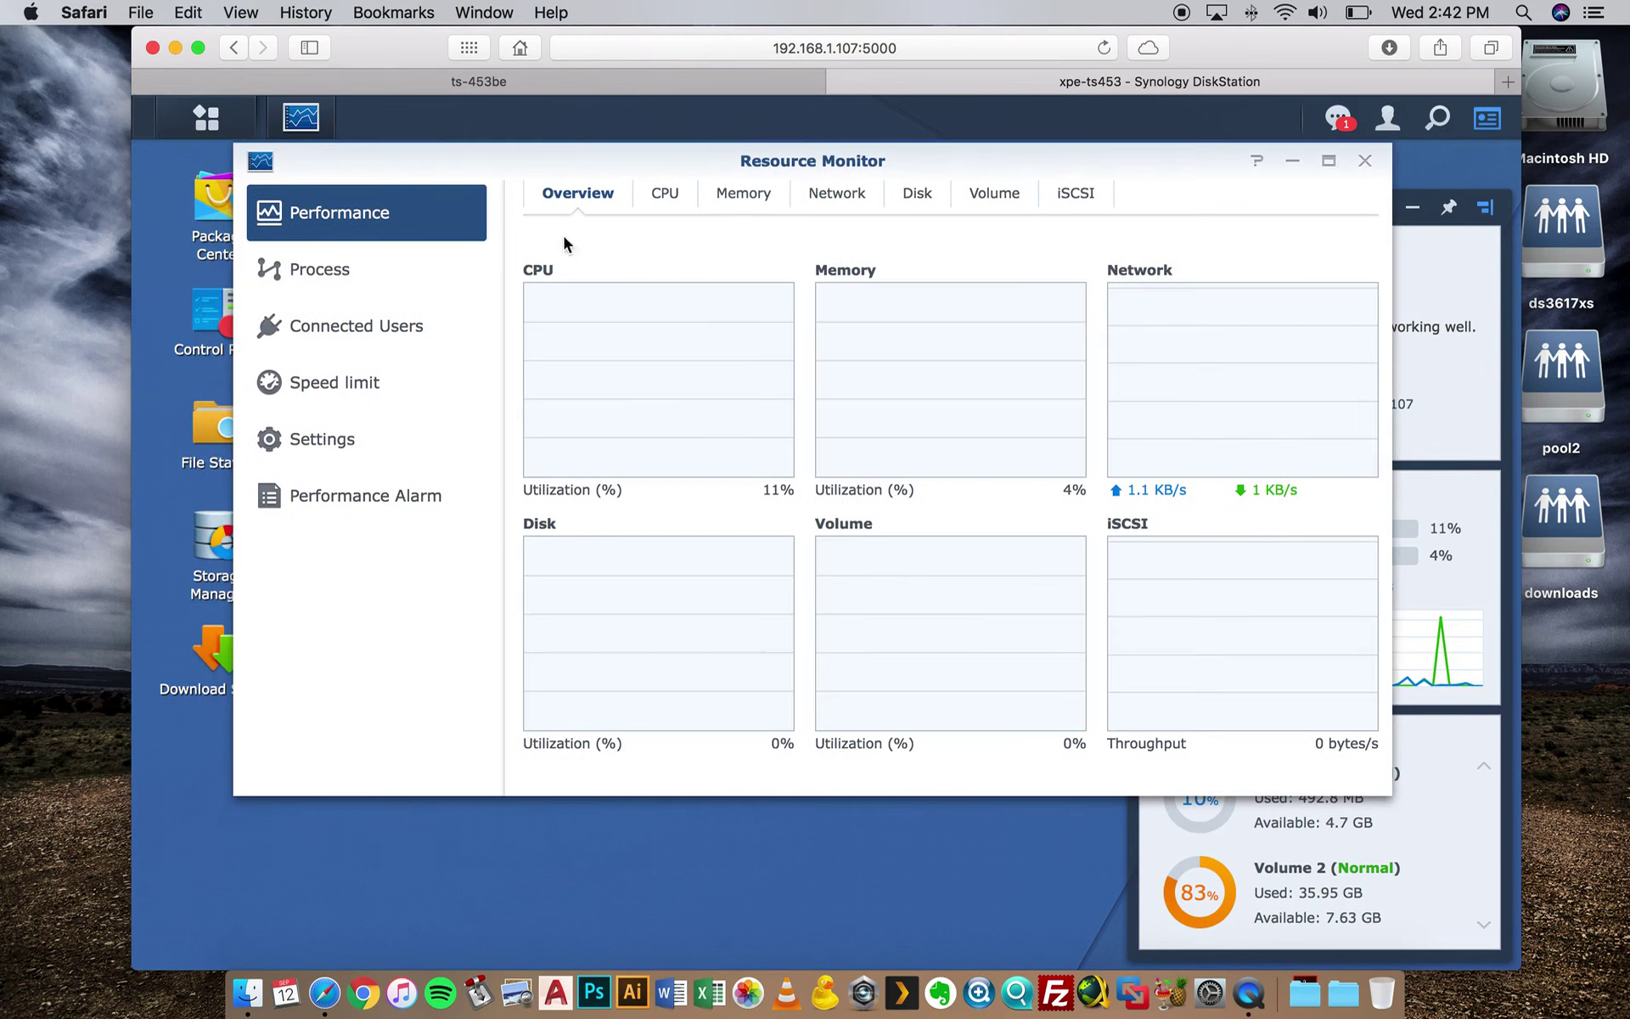
click(737, 198)
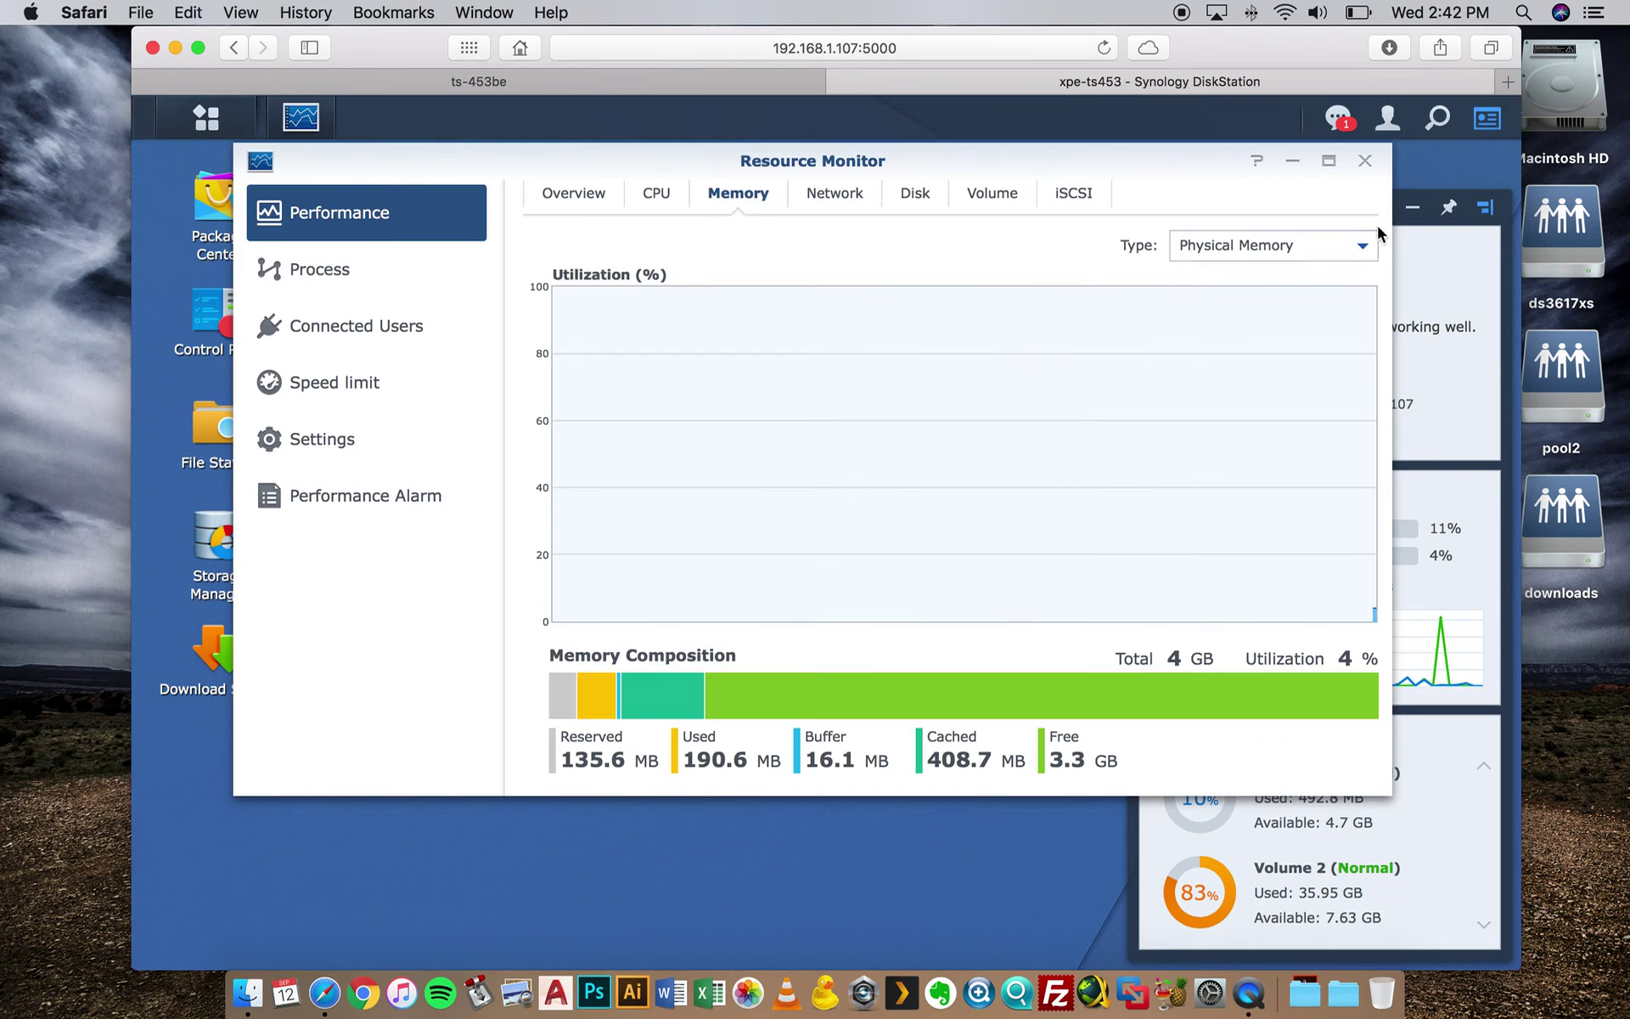
click(1364, 161)
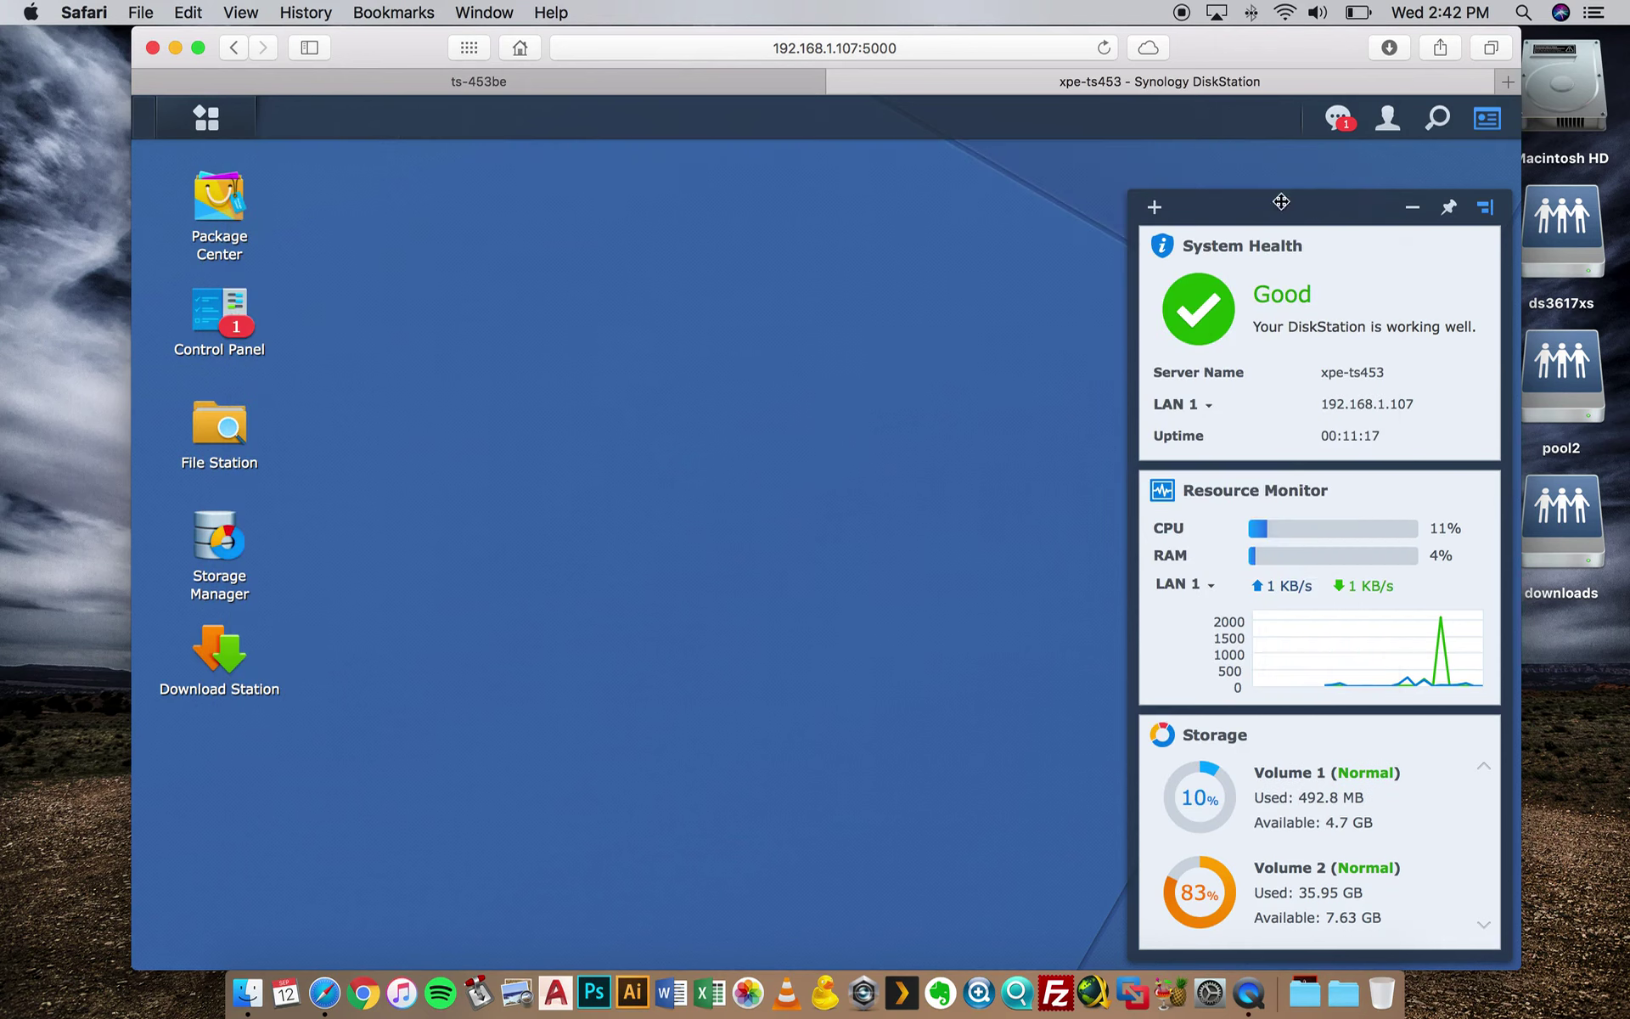
Open the general system information in the Control Panel's Info Center
click(1169, 251)
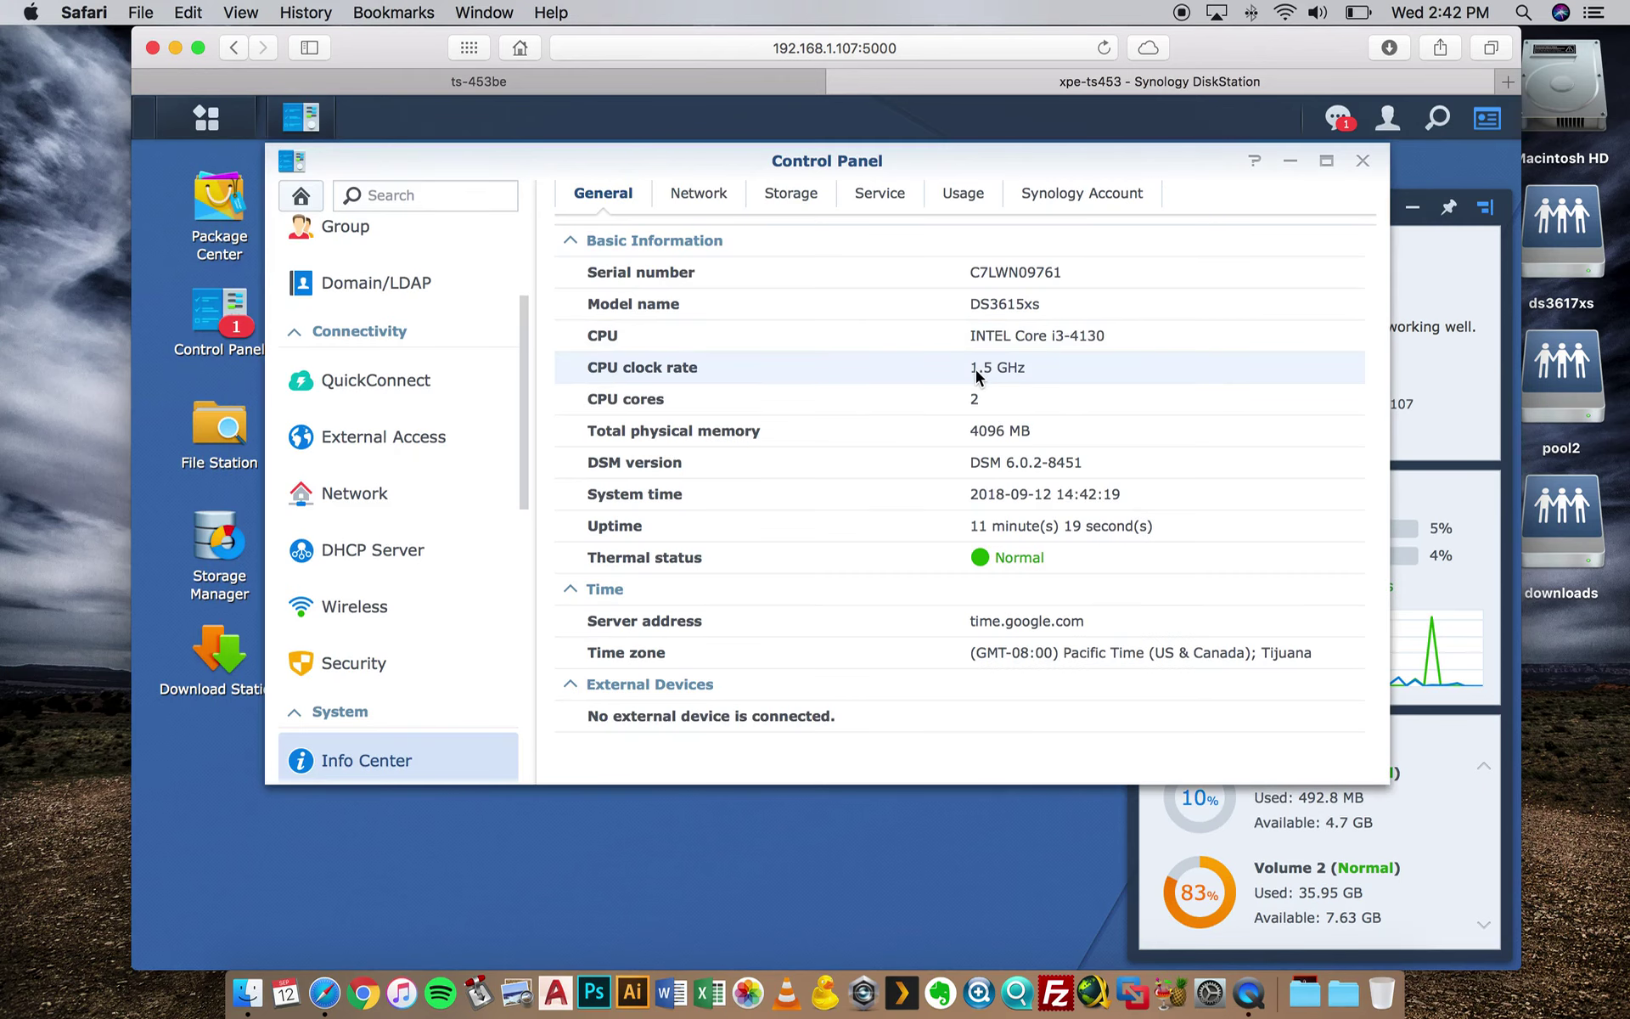